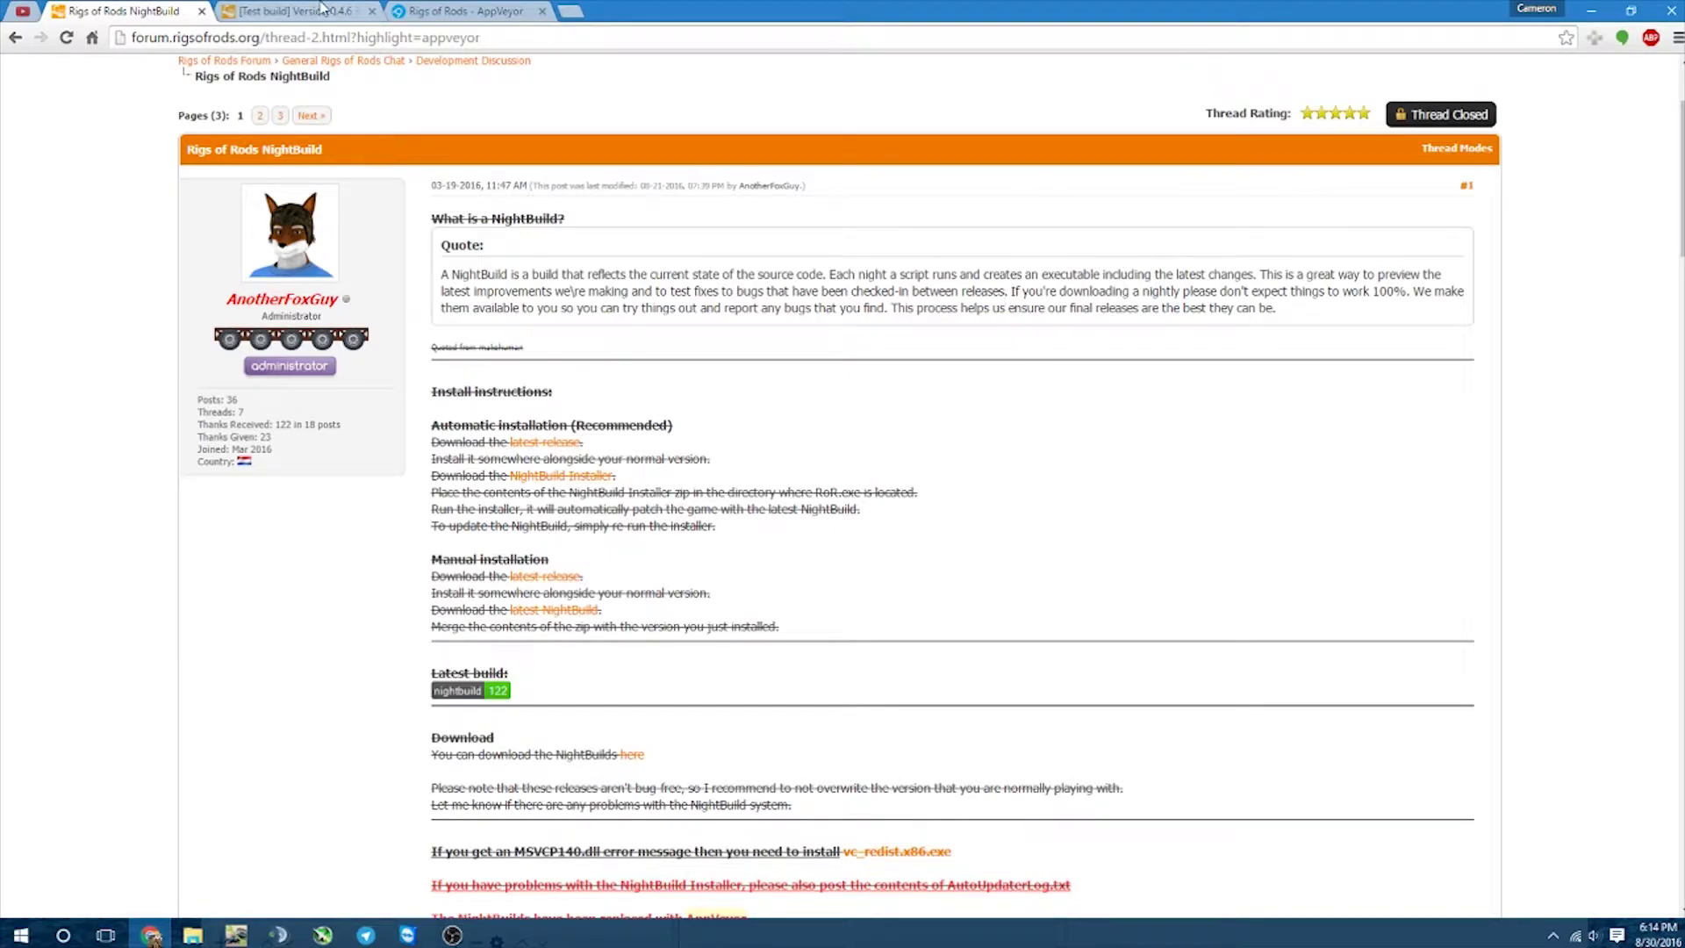
# Download the 122 MB bin\Build.zip artifact from the Rigs of Rods 0.4.7.0-NB-8 build.
pyautogui.click(322, 11)
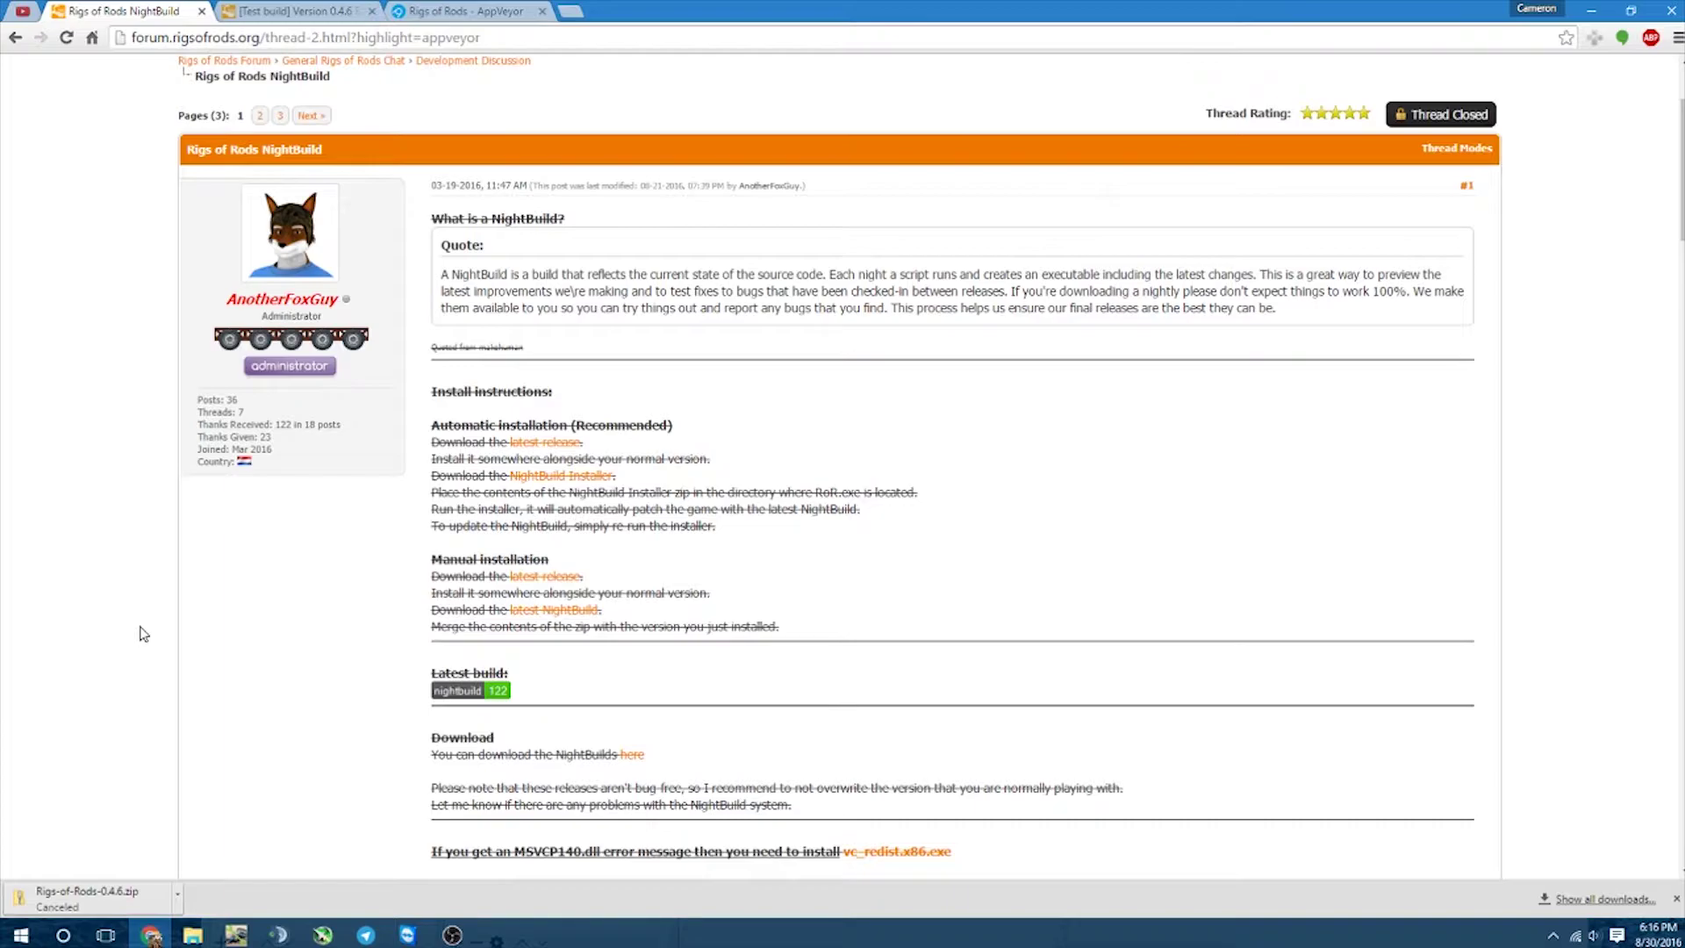
pyautogui.click(465, 11)
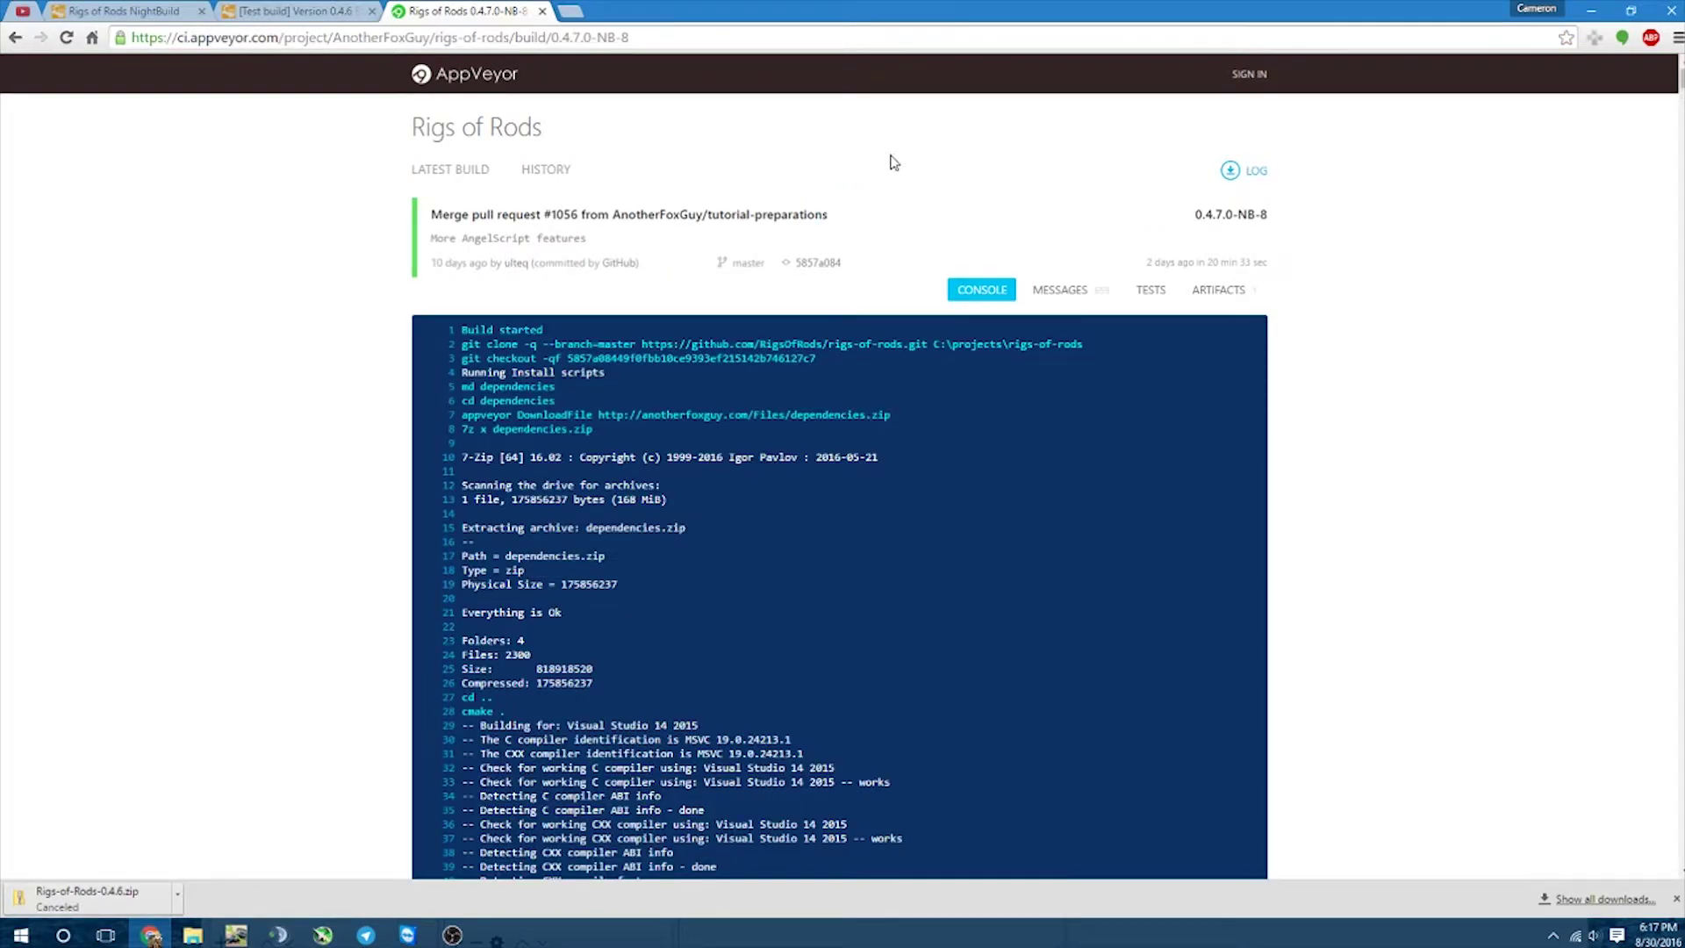
pyautogui.click(1239, 296)
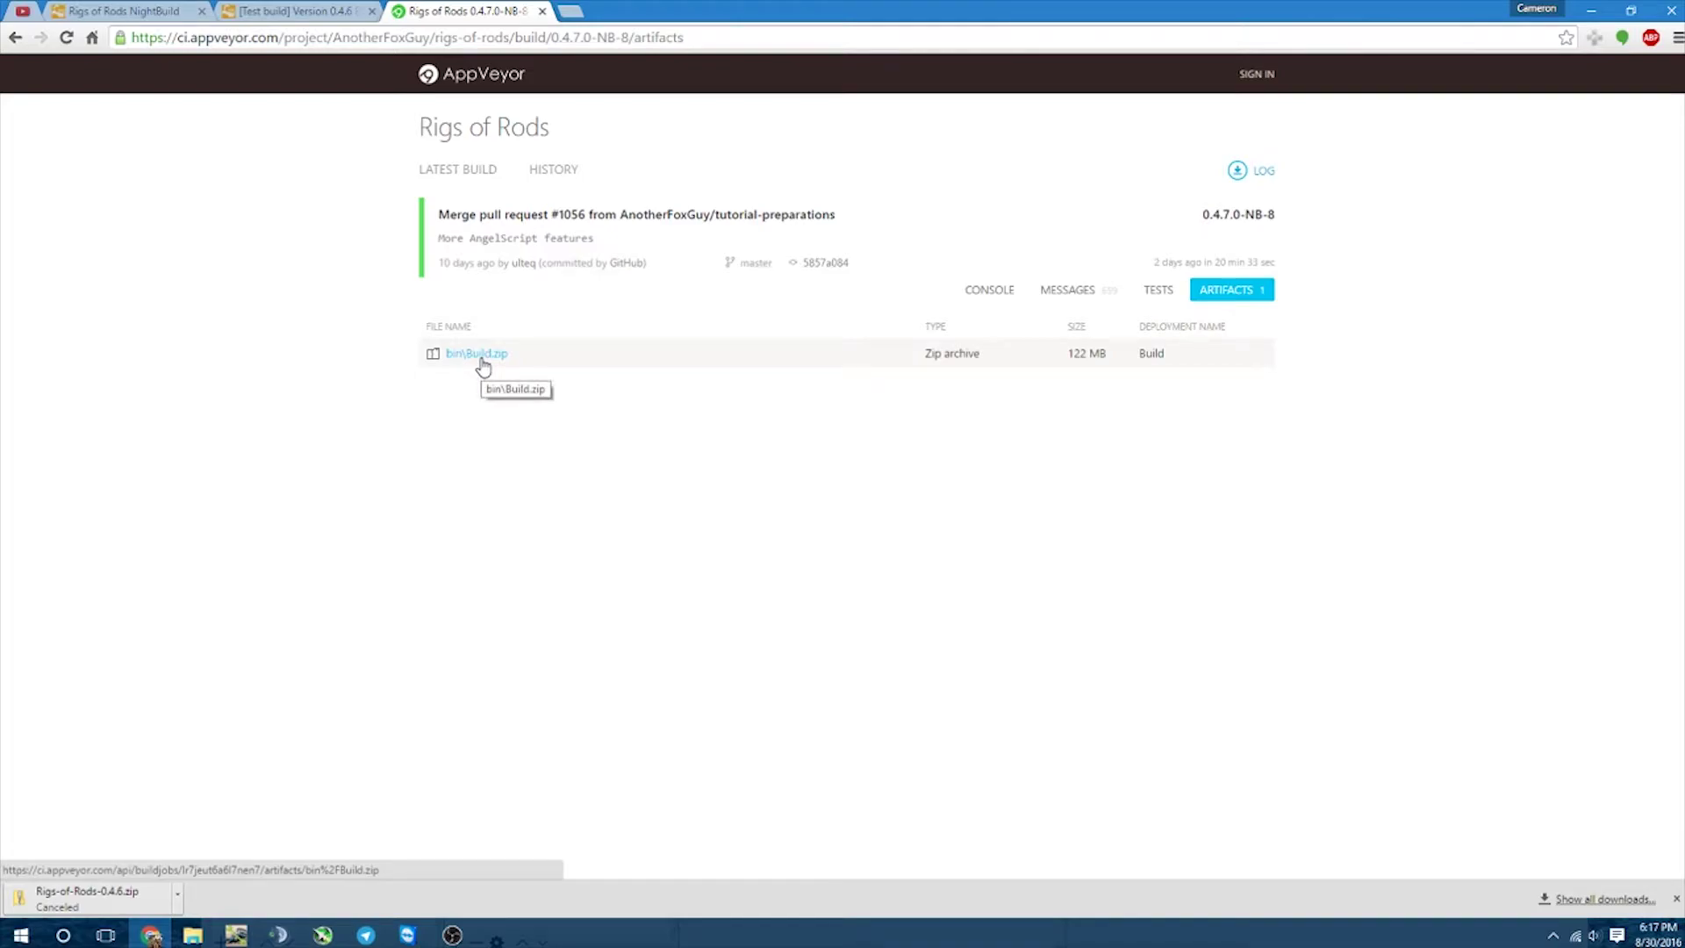
pyautogui.click(481, 360)
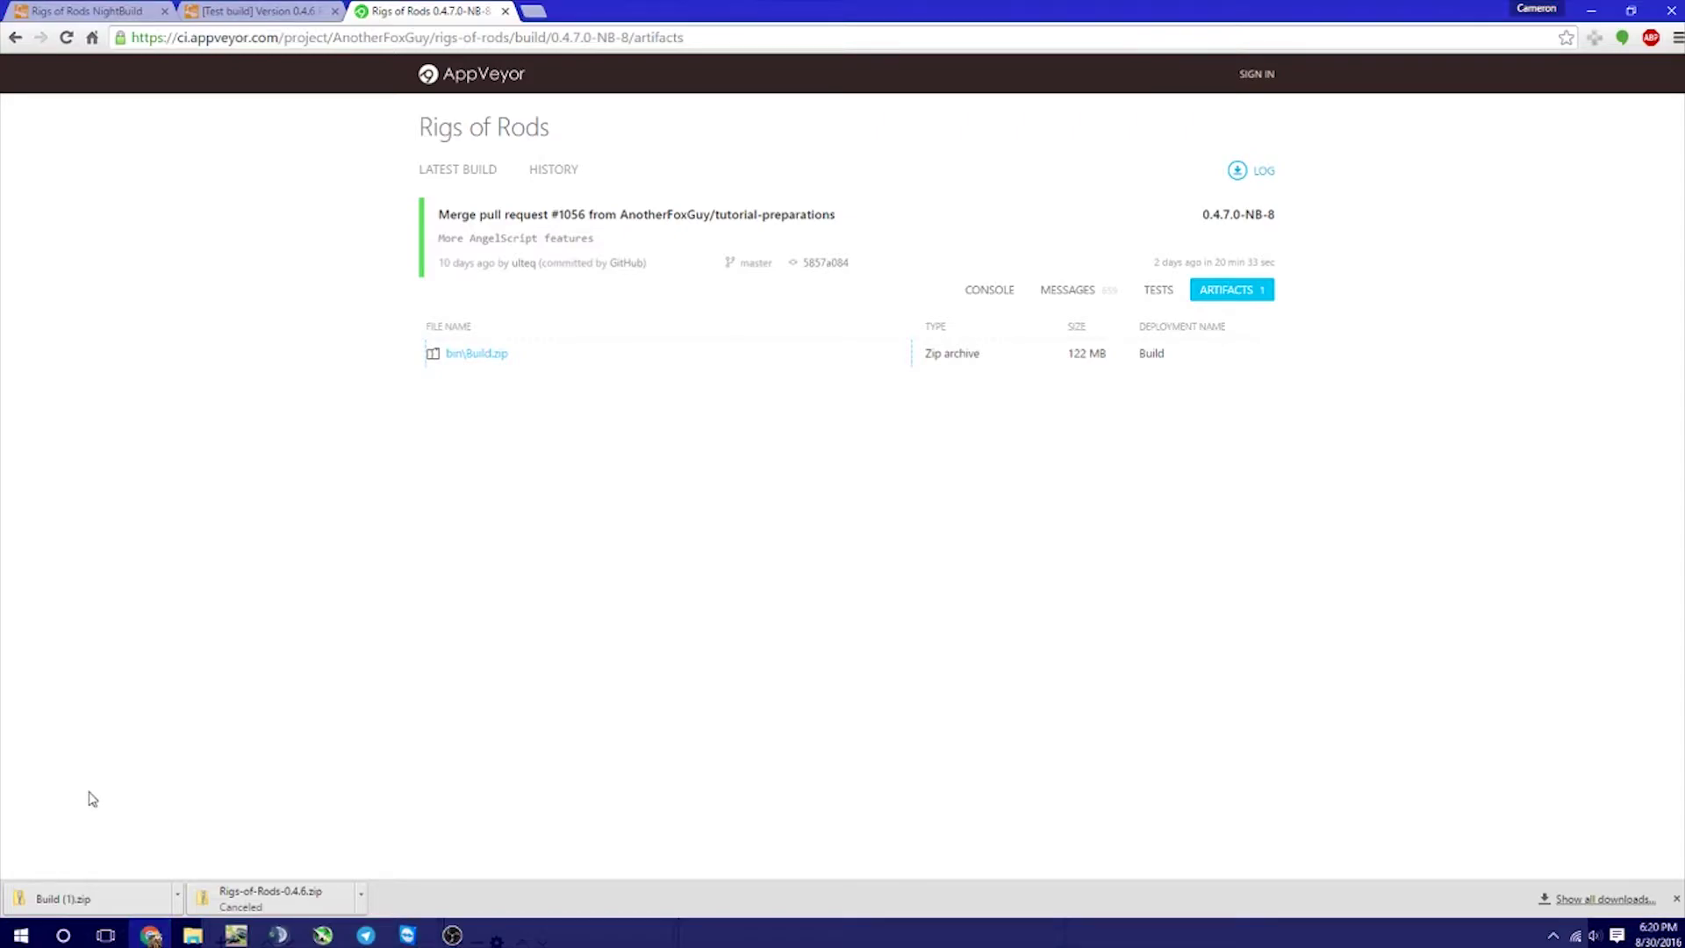
# Open the downloaded Build (1).zip and select its build files.
pyautogui.click(107, 899)
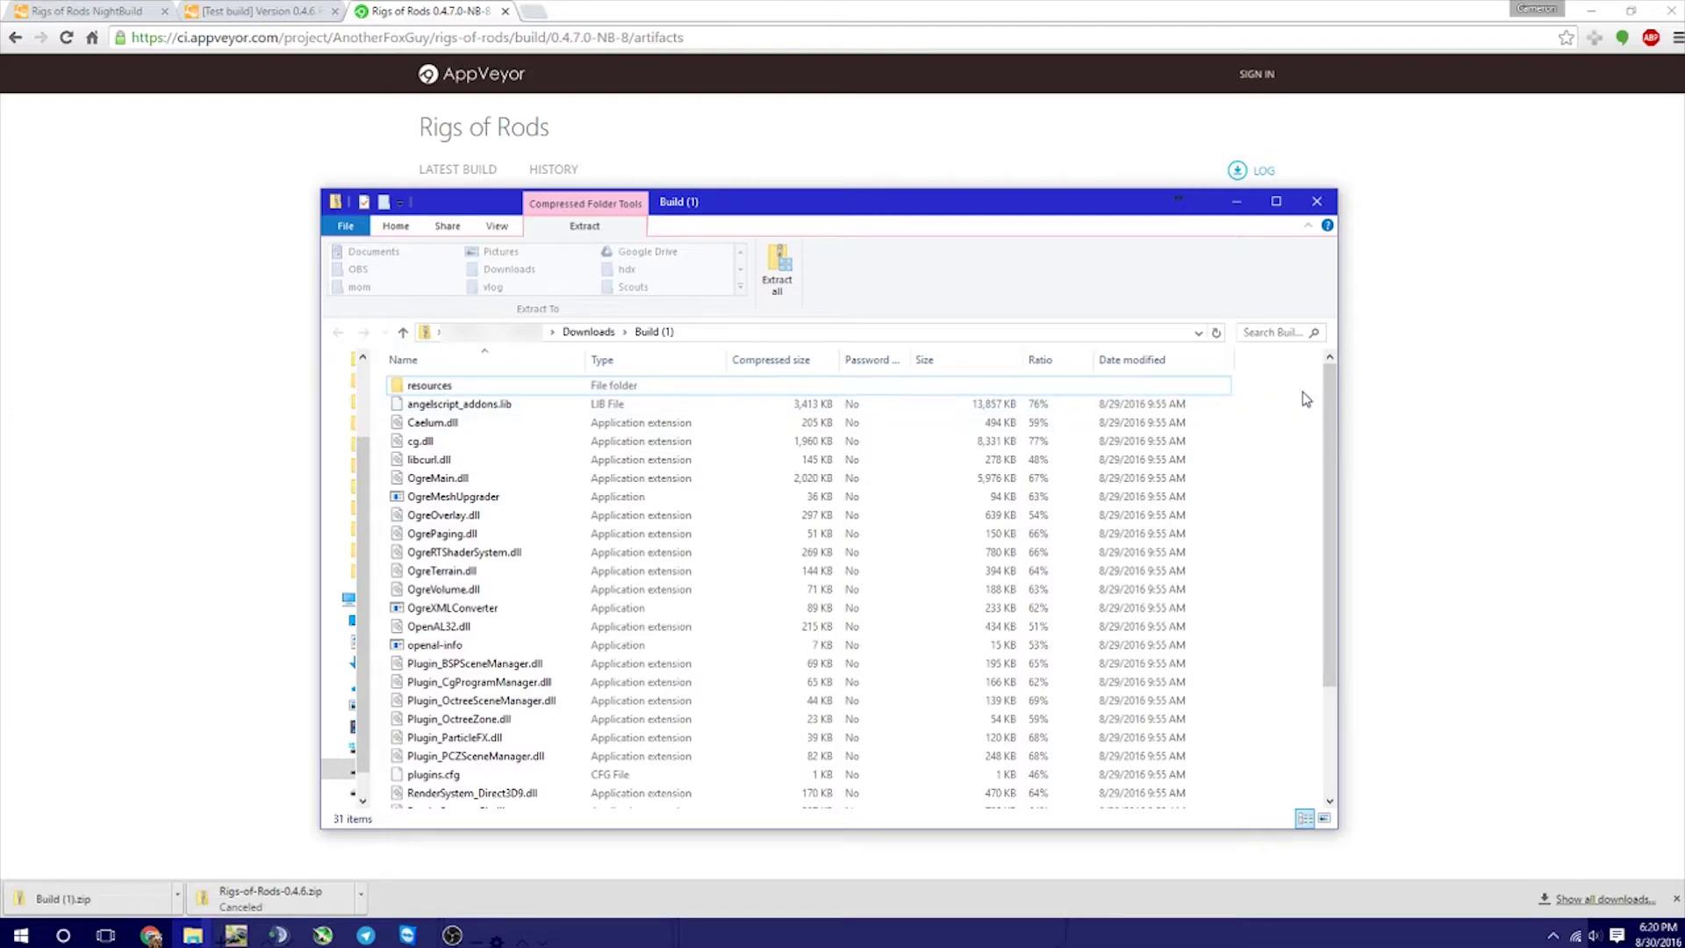
pyautogui.moveTo(1330, 450); pyautogui.dragTo(1327, 351)
pyautogui.moveTo(1241, 395); pyautogui.dragTo(1198, 537)
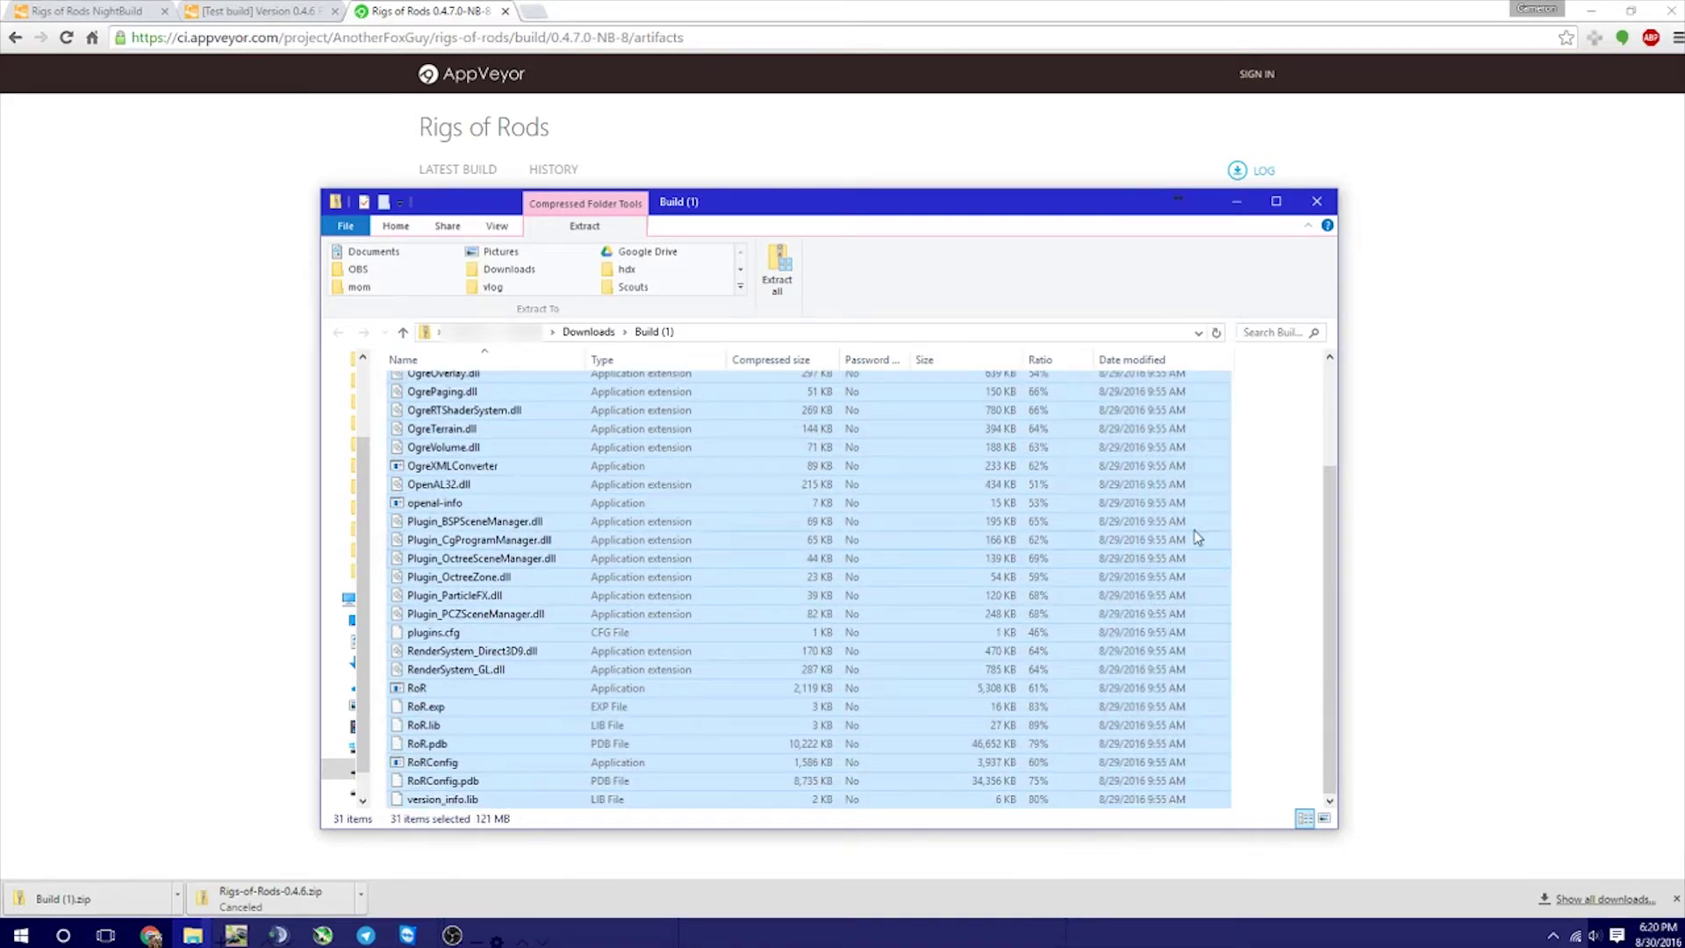
# Copy all 31 selected build files, allowing the blocked files past the security warning.
pyautogui.press('Return')
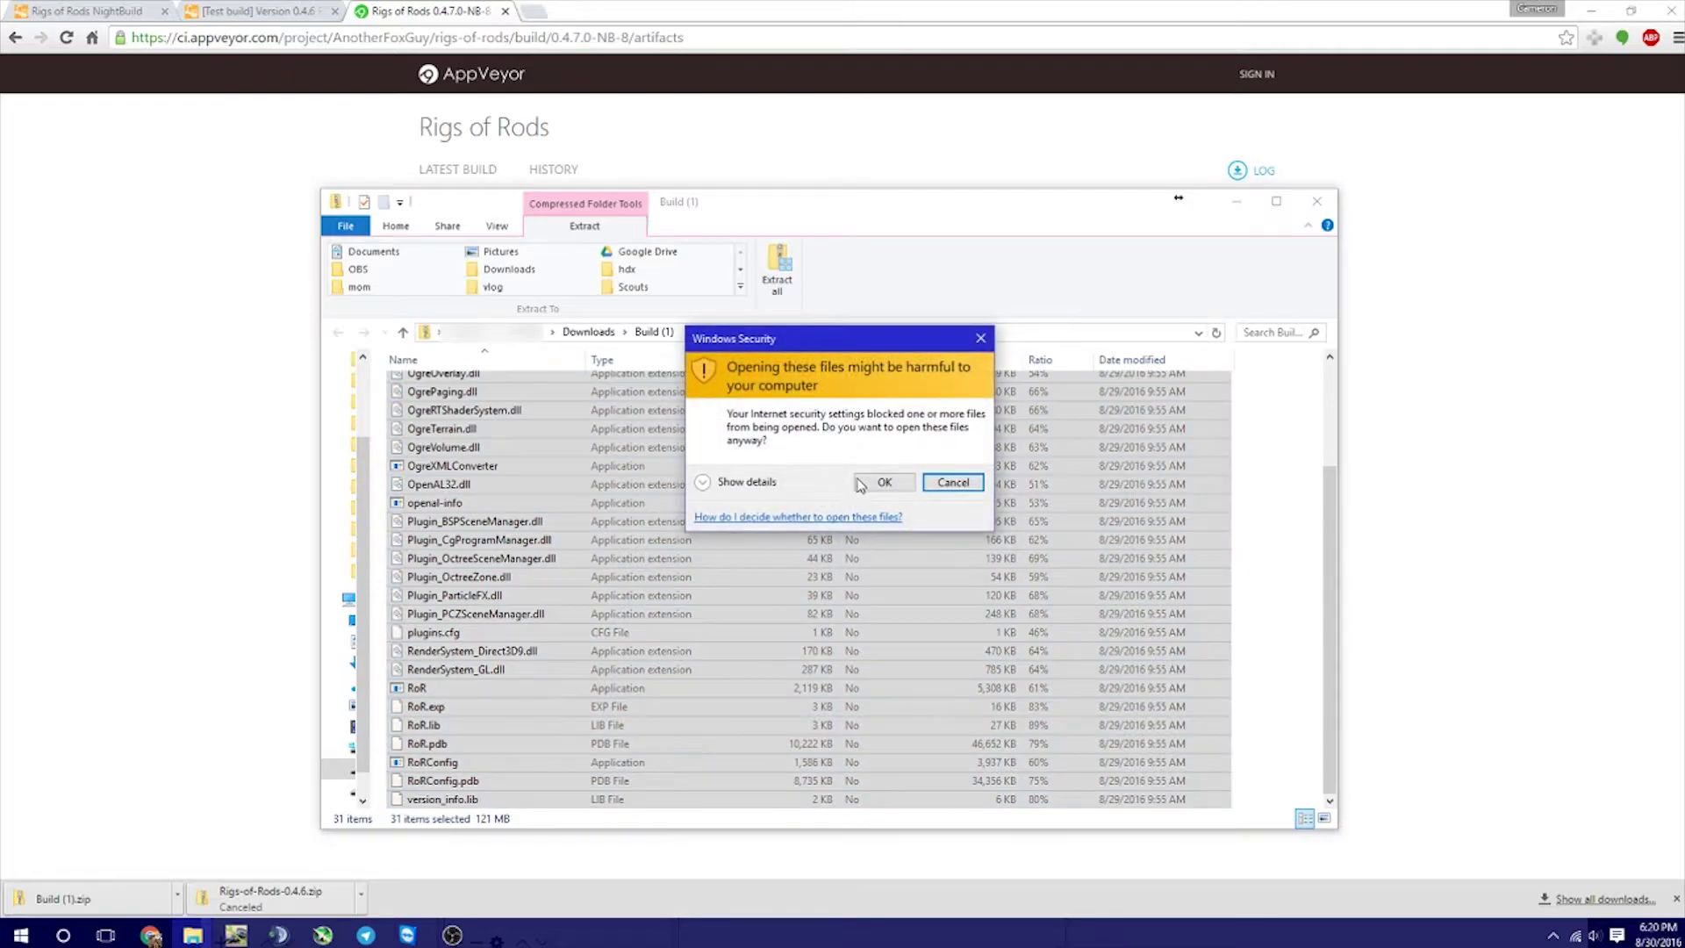
pyautogui.click(883, 482)
pyautogui.rightClick(1210, 525)
pyautogui.click(1245, 579)
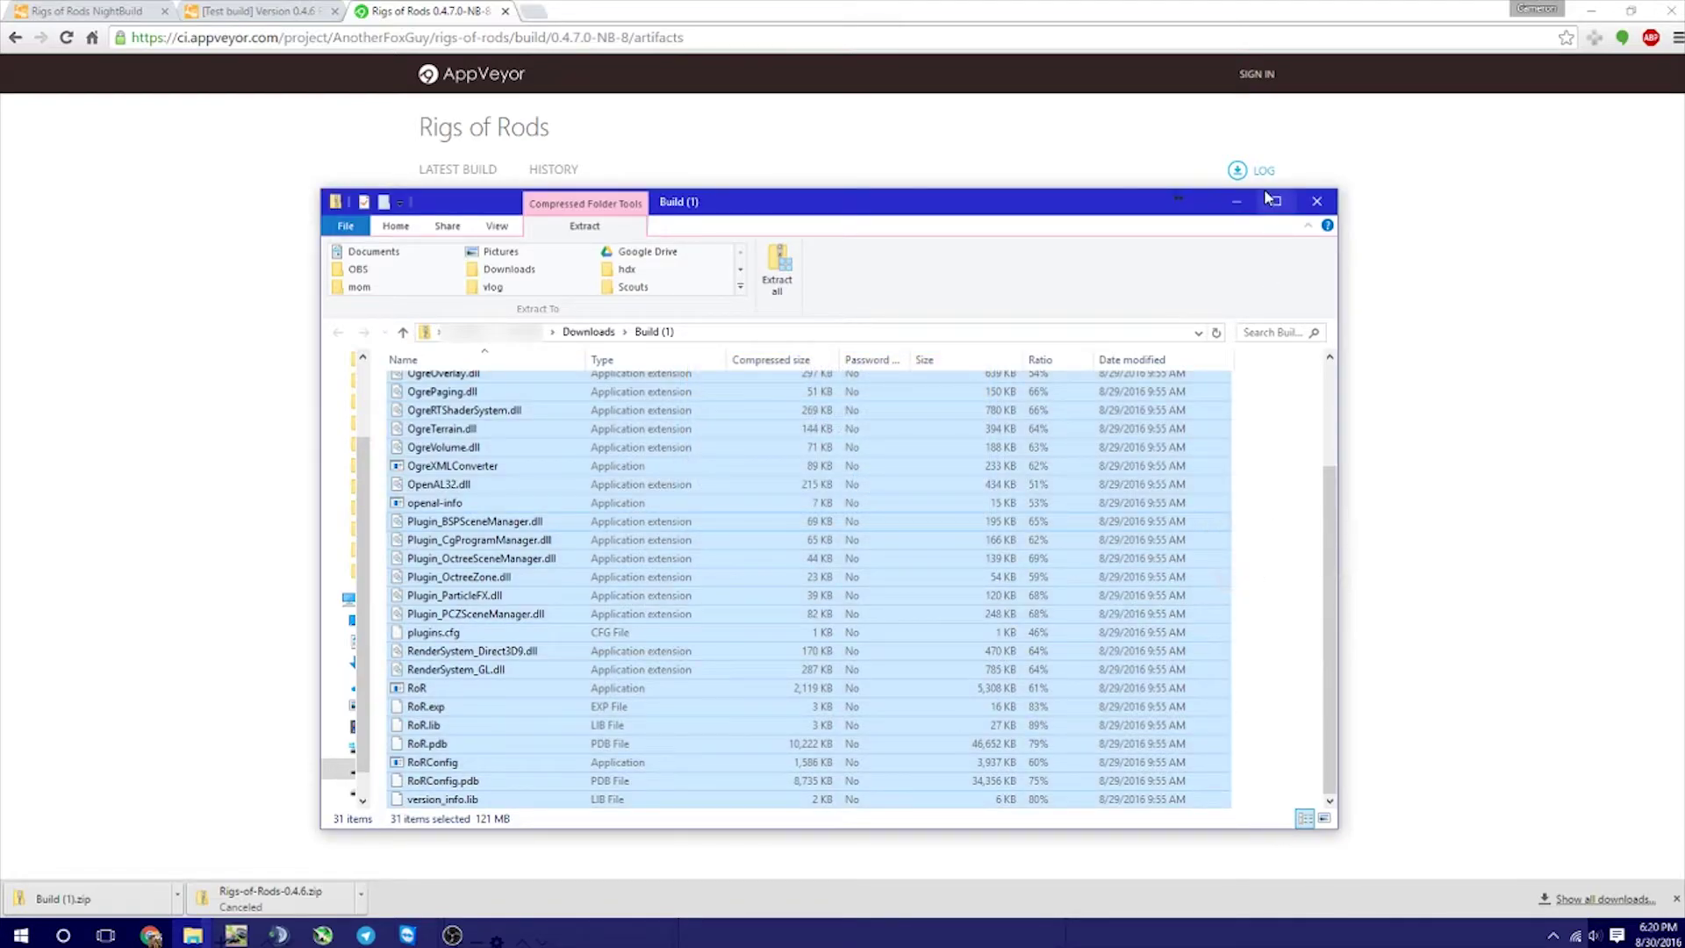
# Paste the build files into C:\Program Files (x86)\Rigs of Rods NightBuild.
pyautogui.moveTo(205, 940)
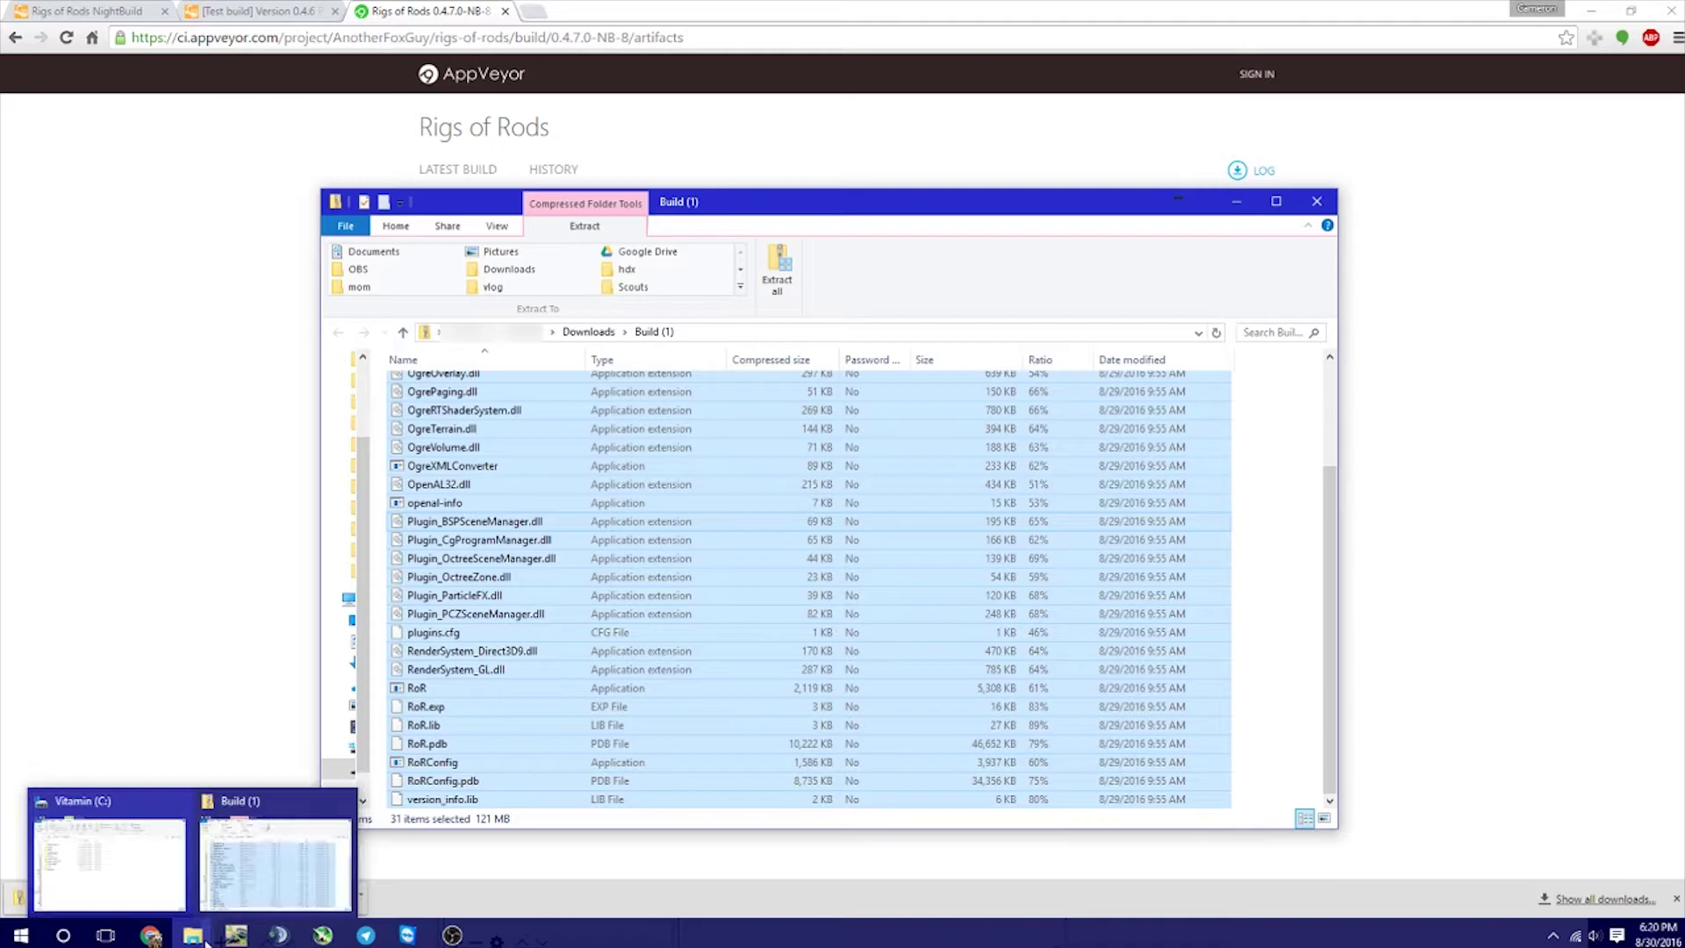
pyautogui.click(121, 832)
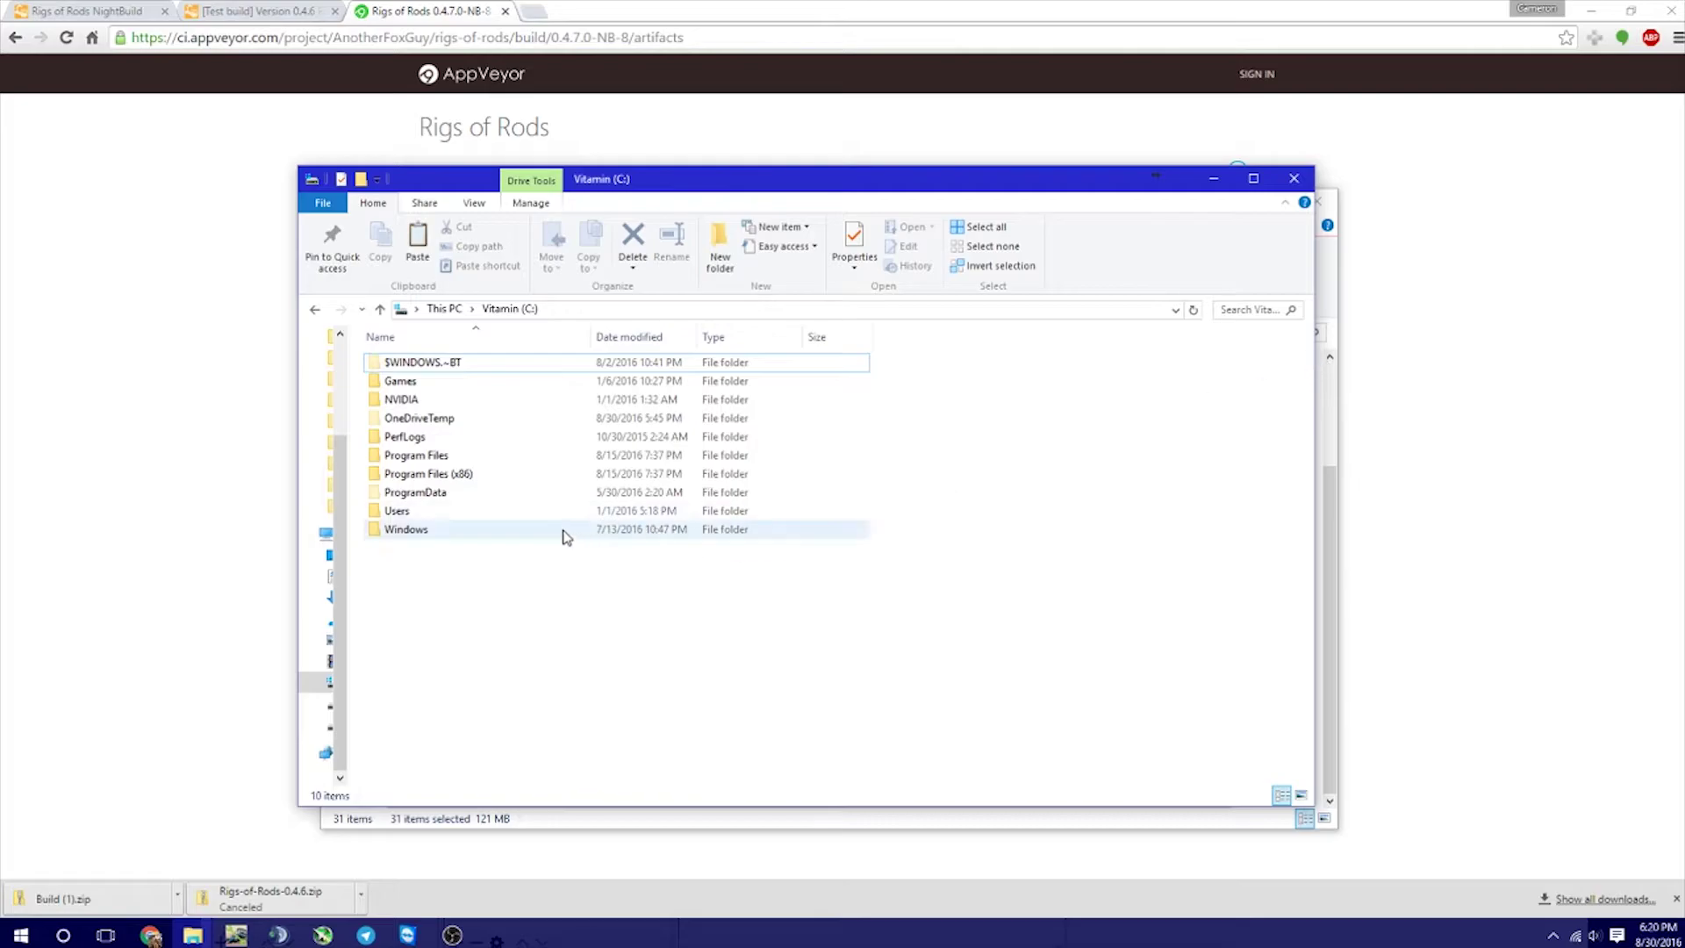
pyautogui.doubleClick(430, 474)
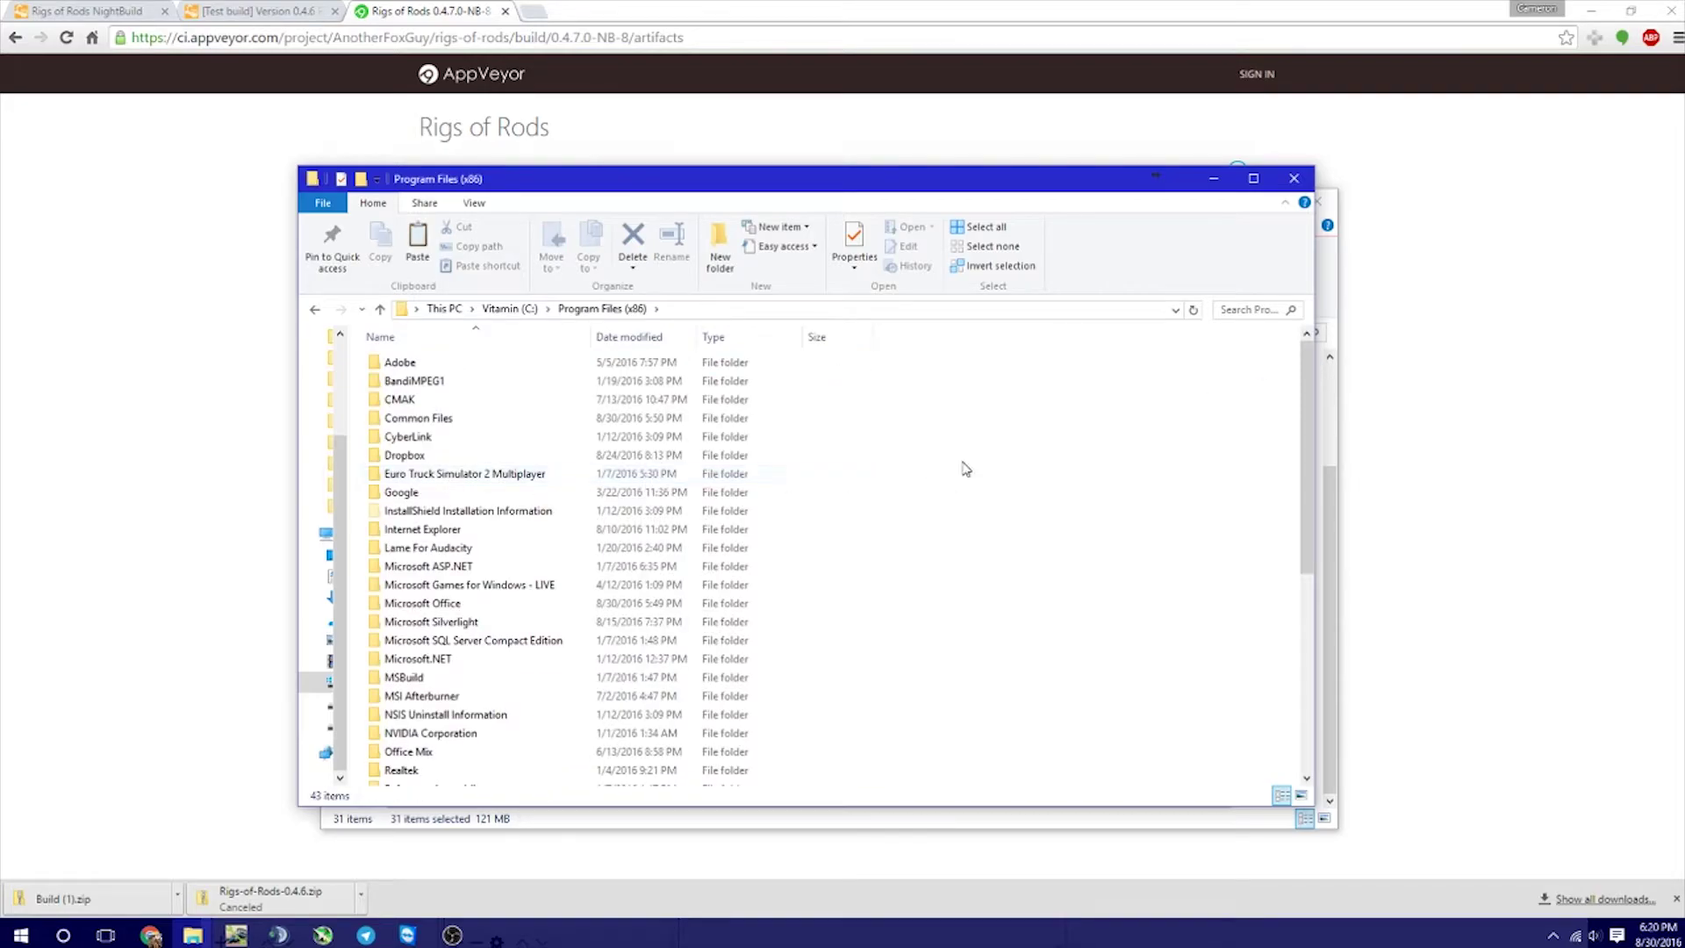
pyautogui.moveTo(1305, 425); pyautogui.dragTo(1298, 539)
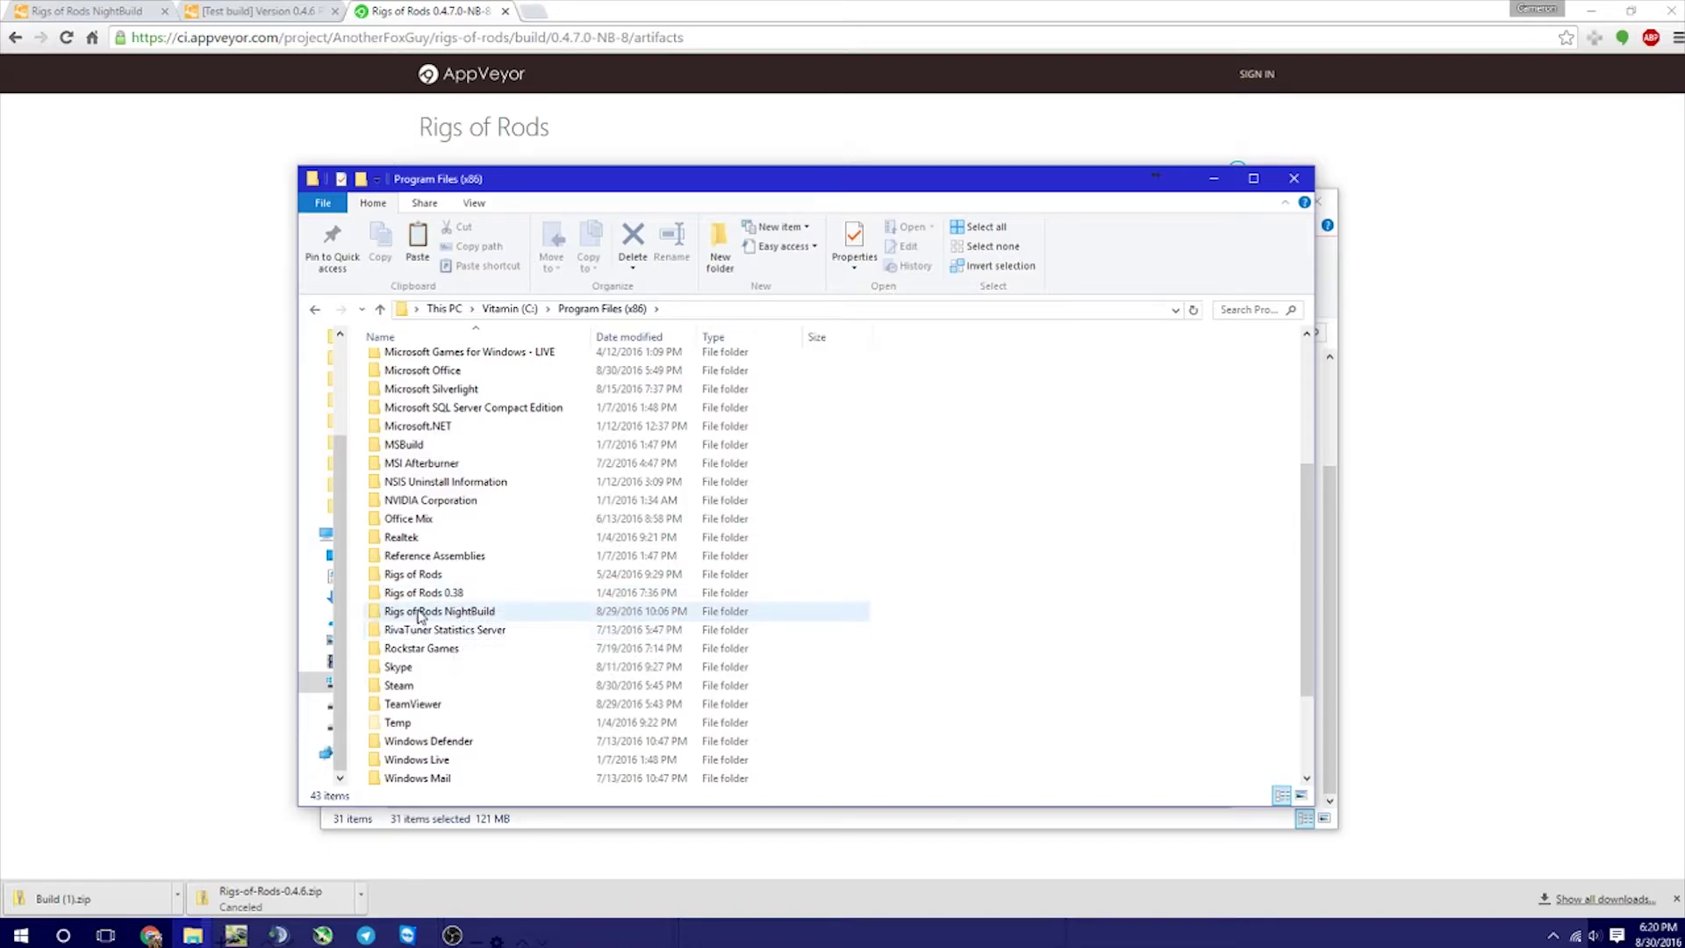
pyautogui.moveTo(419, 615)
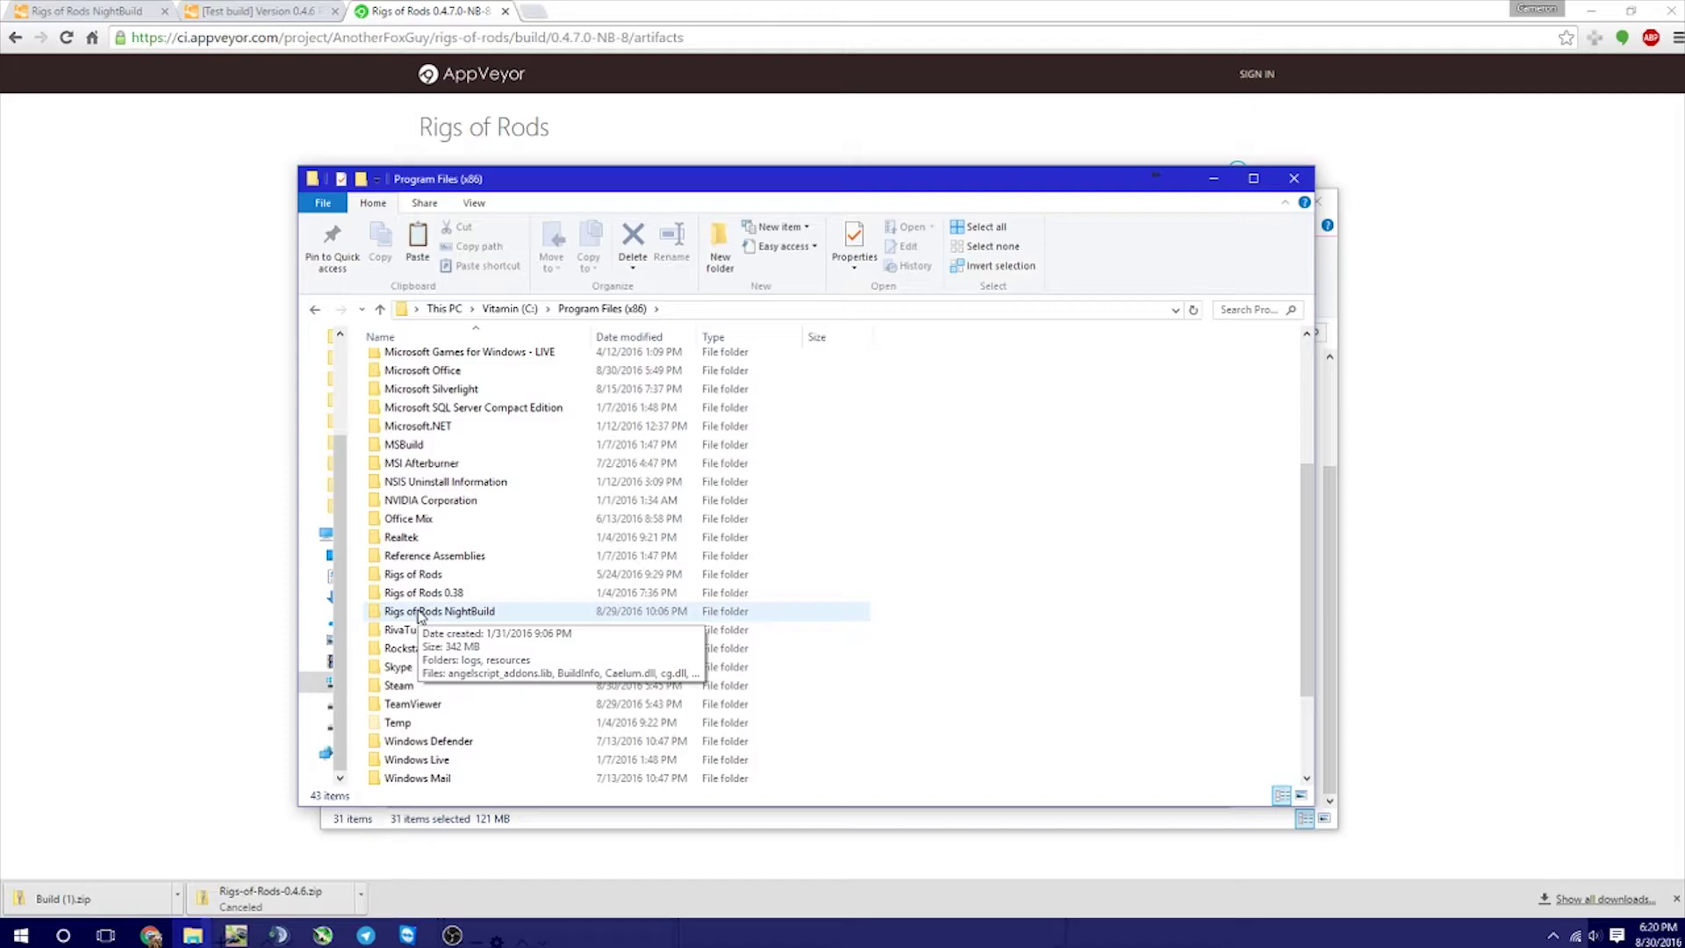
pyautogui.doubleClick(420, 612)
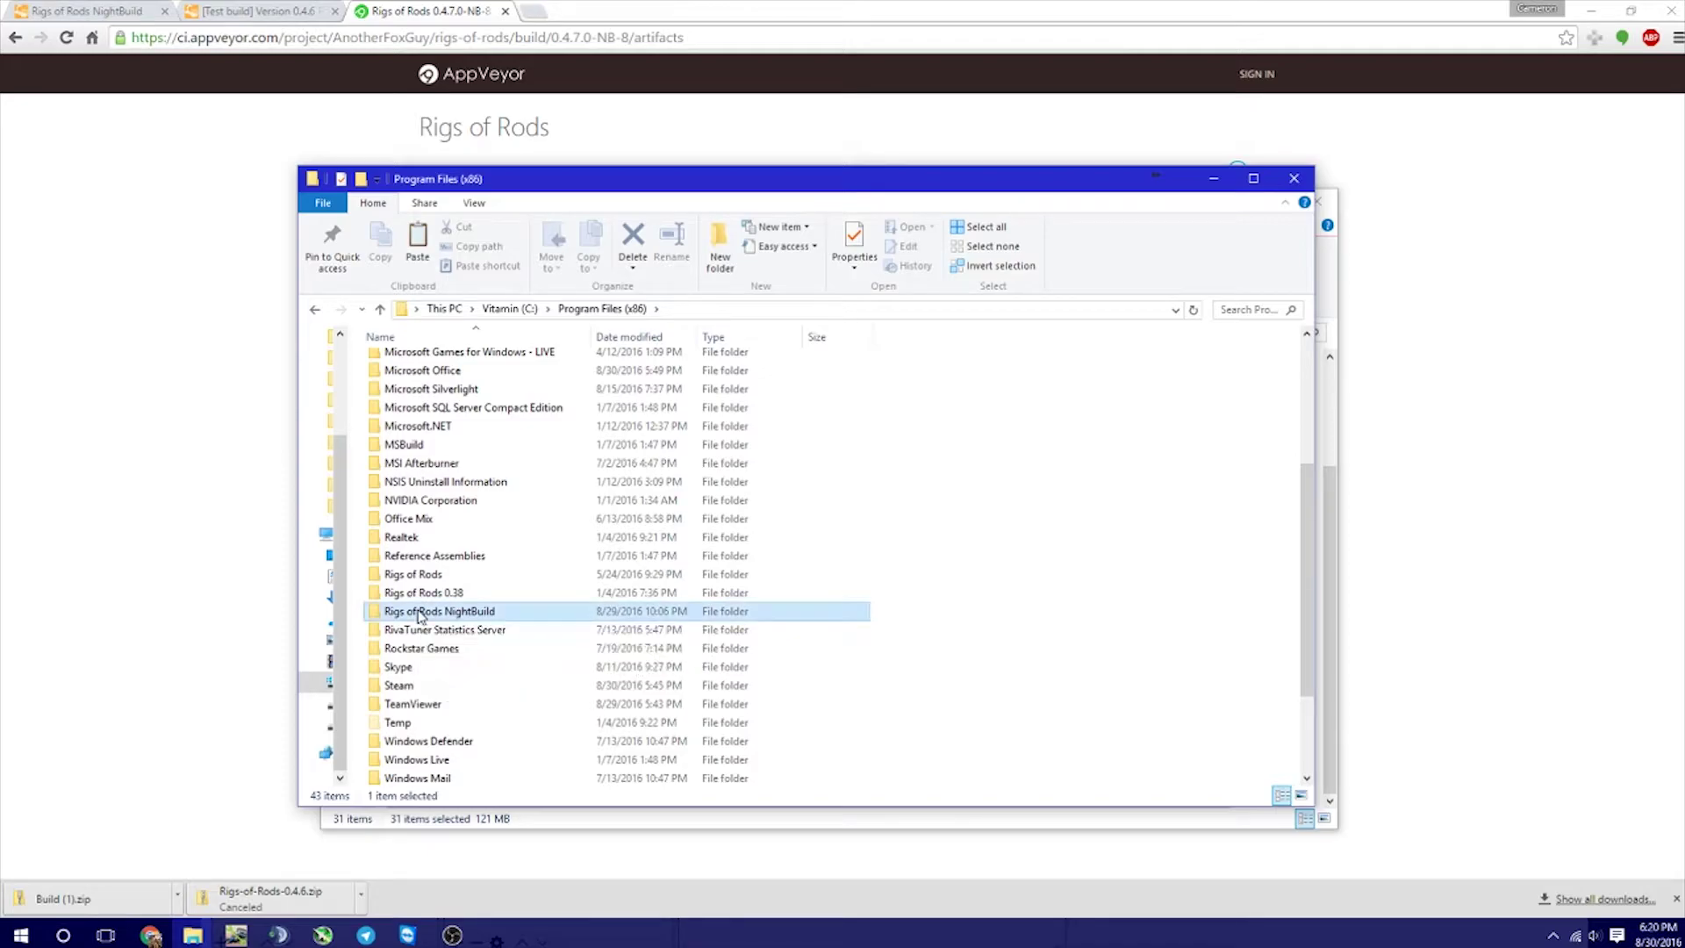
pyautogui.rightClick(1004, 493)
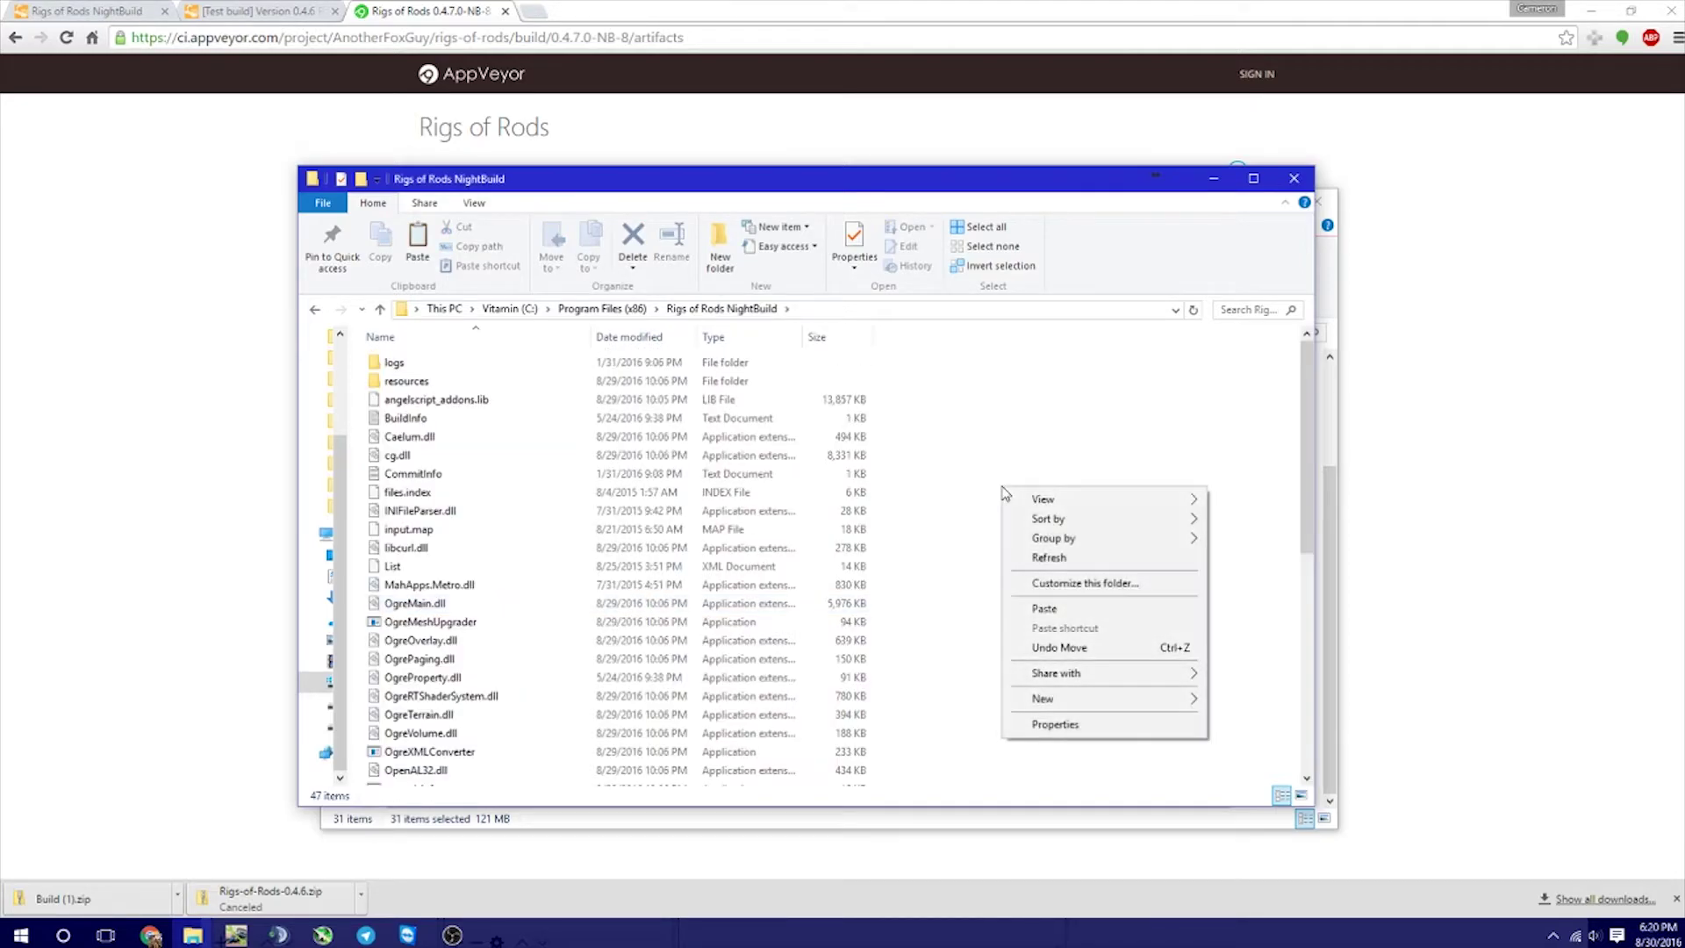
pyautogui.click(1044, 608)
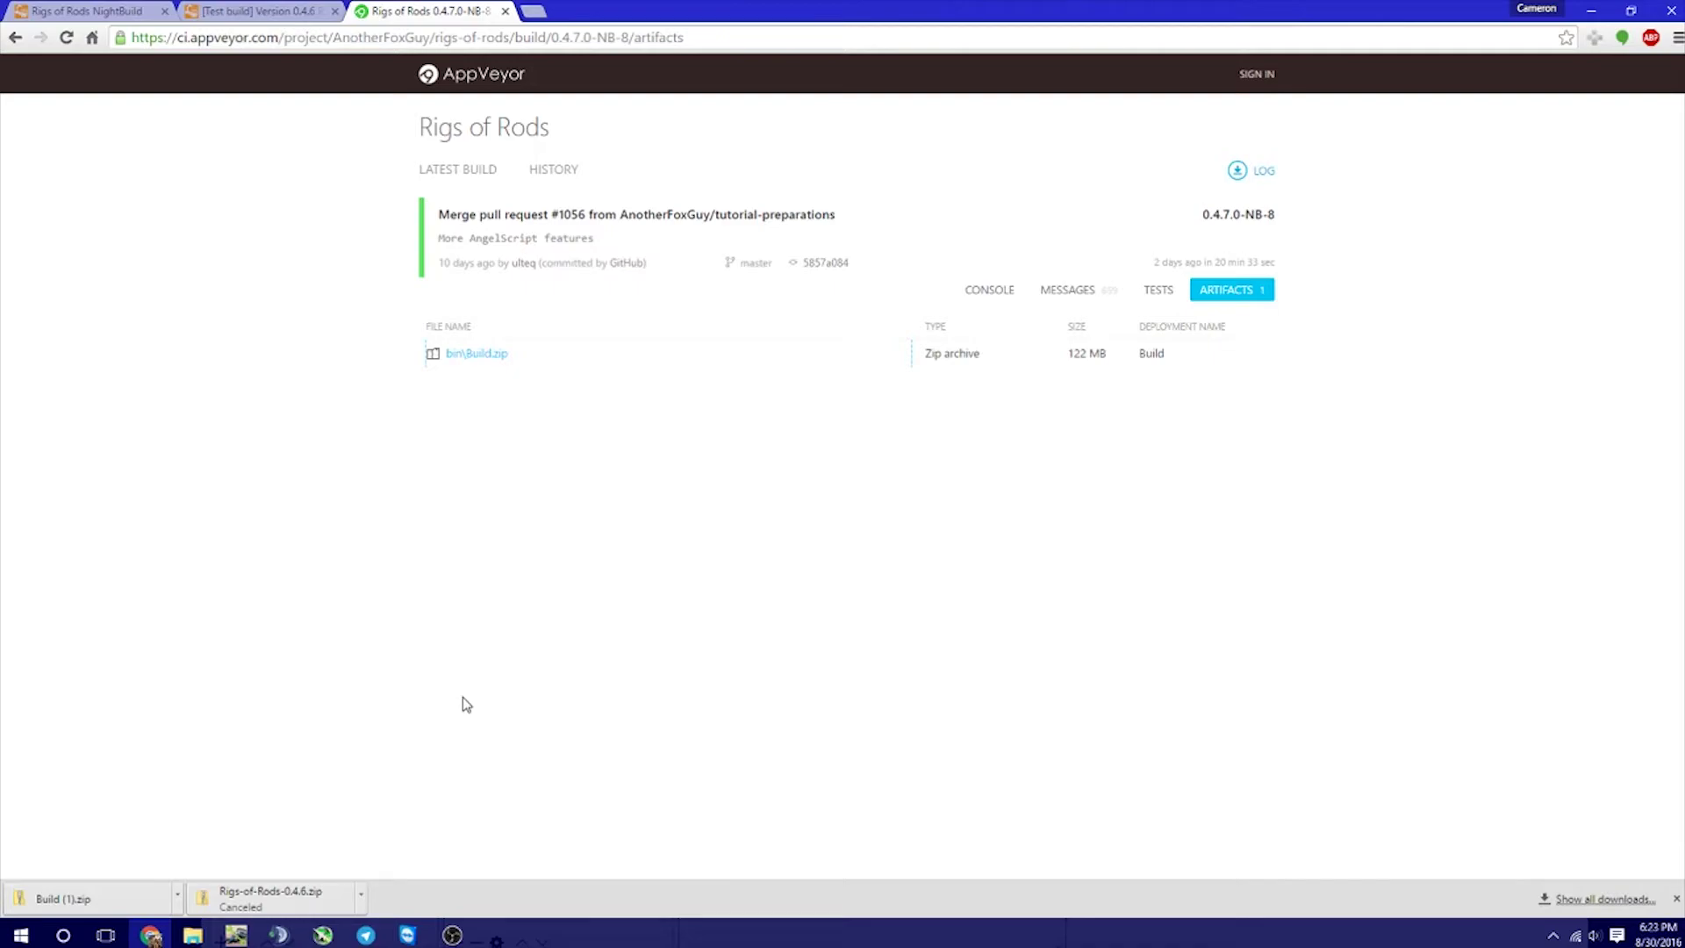
# Run Regen cache from RoRConfig's Advanced settings, finding 27 new mod files.
pyautogui.click(236, 936)
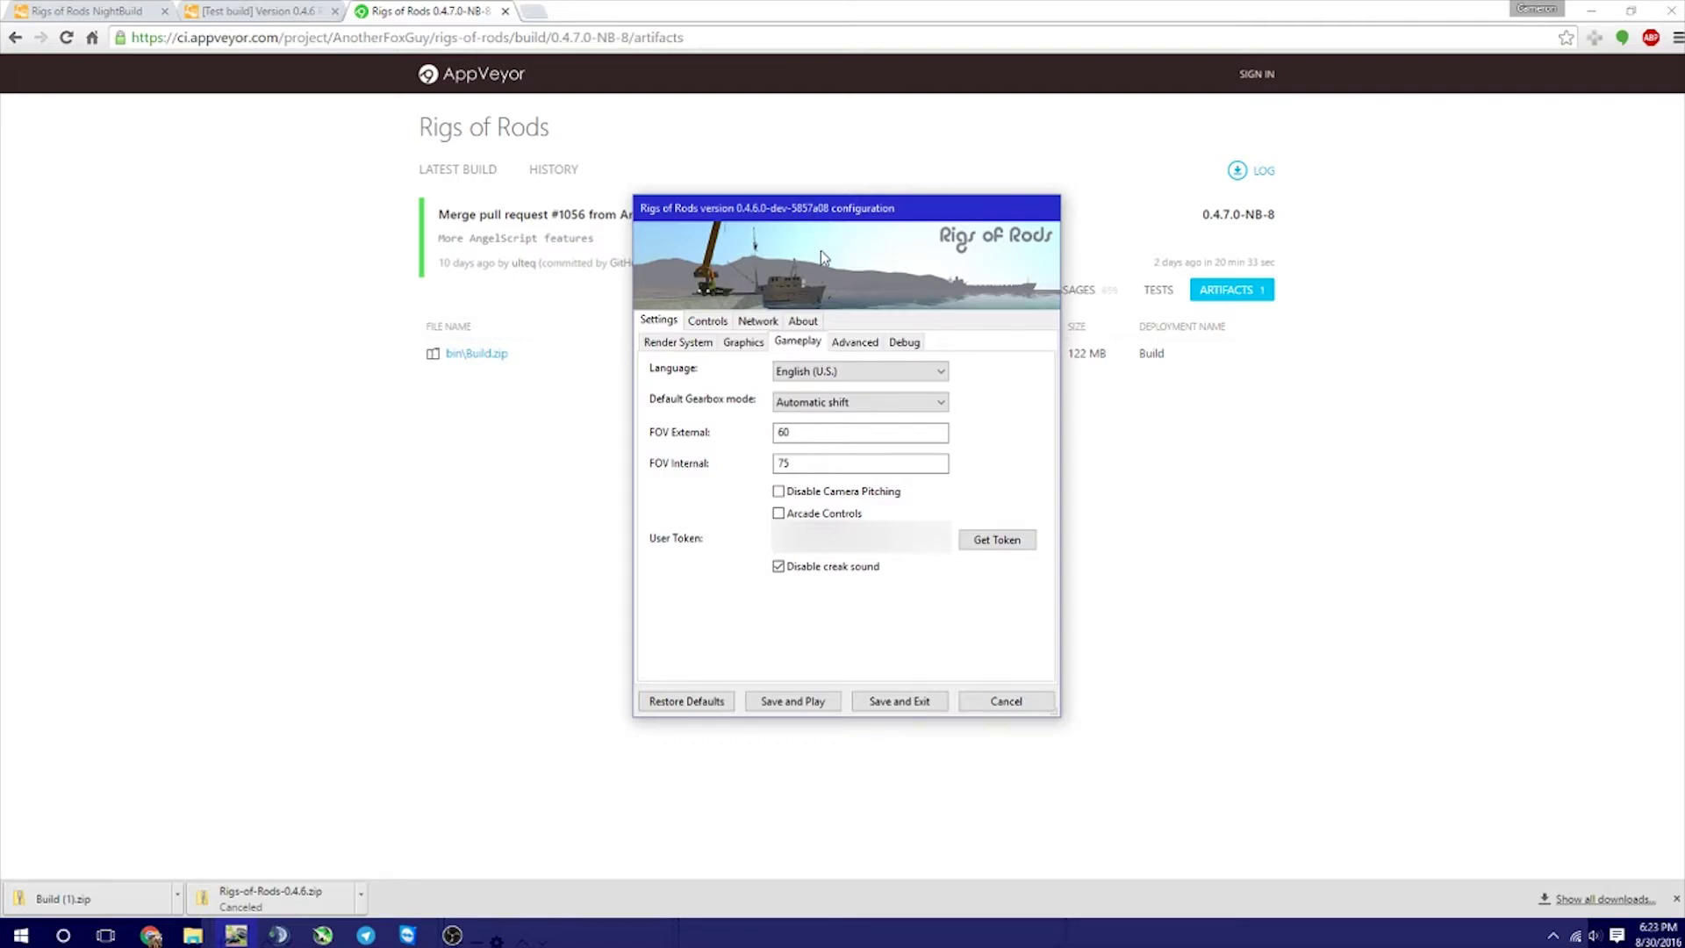
pyautogui.click(855, 341)
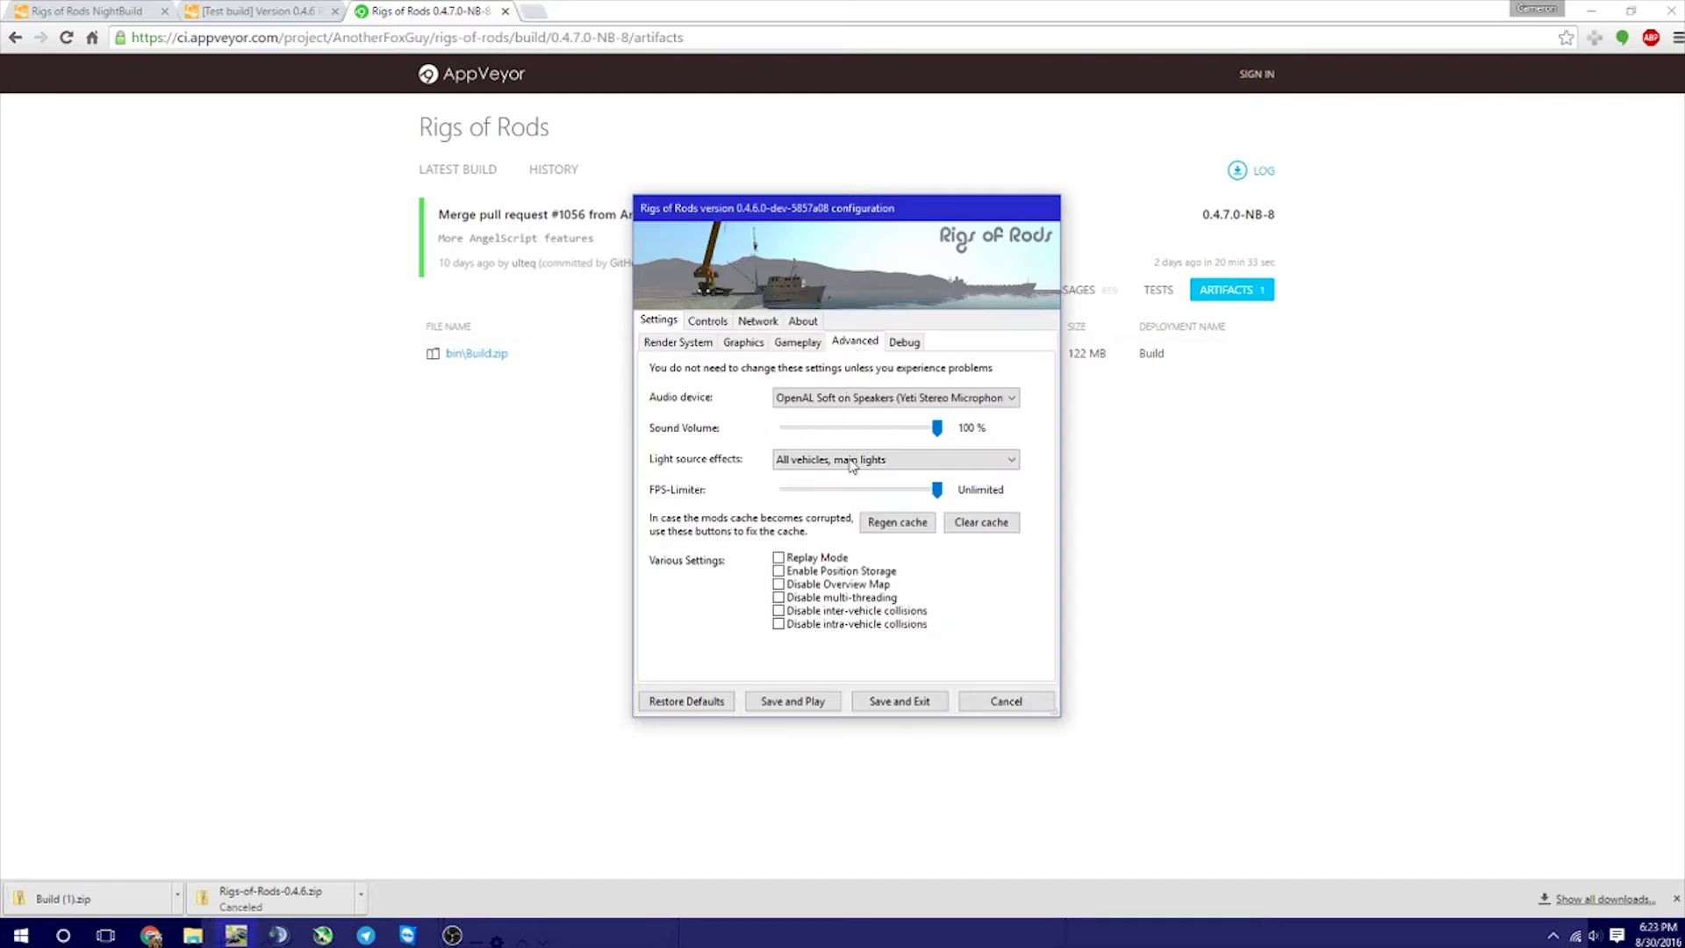
pyautogui.click(882, 523)
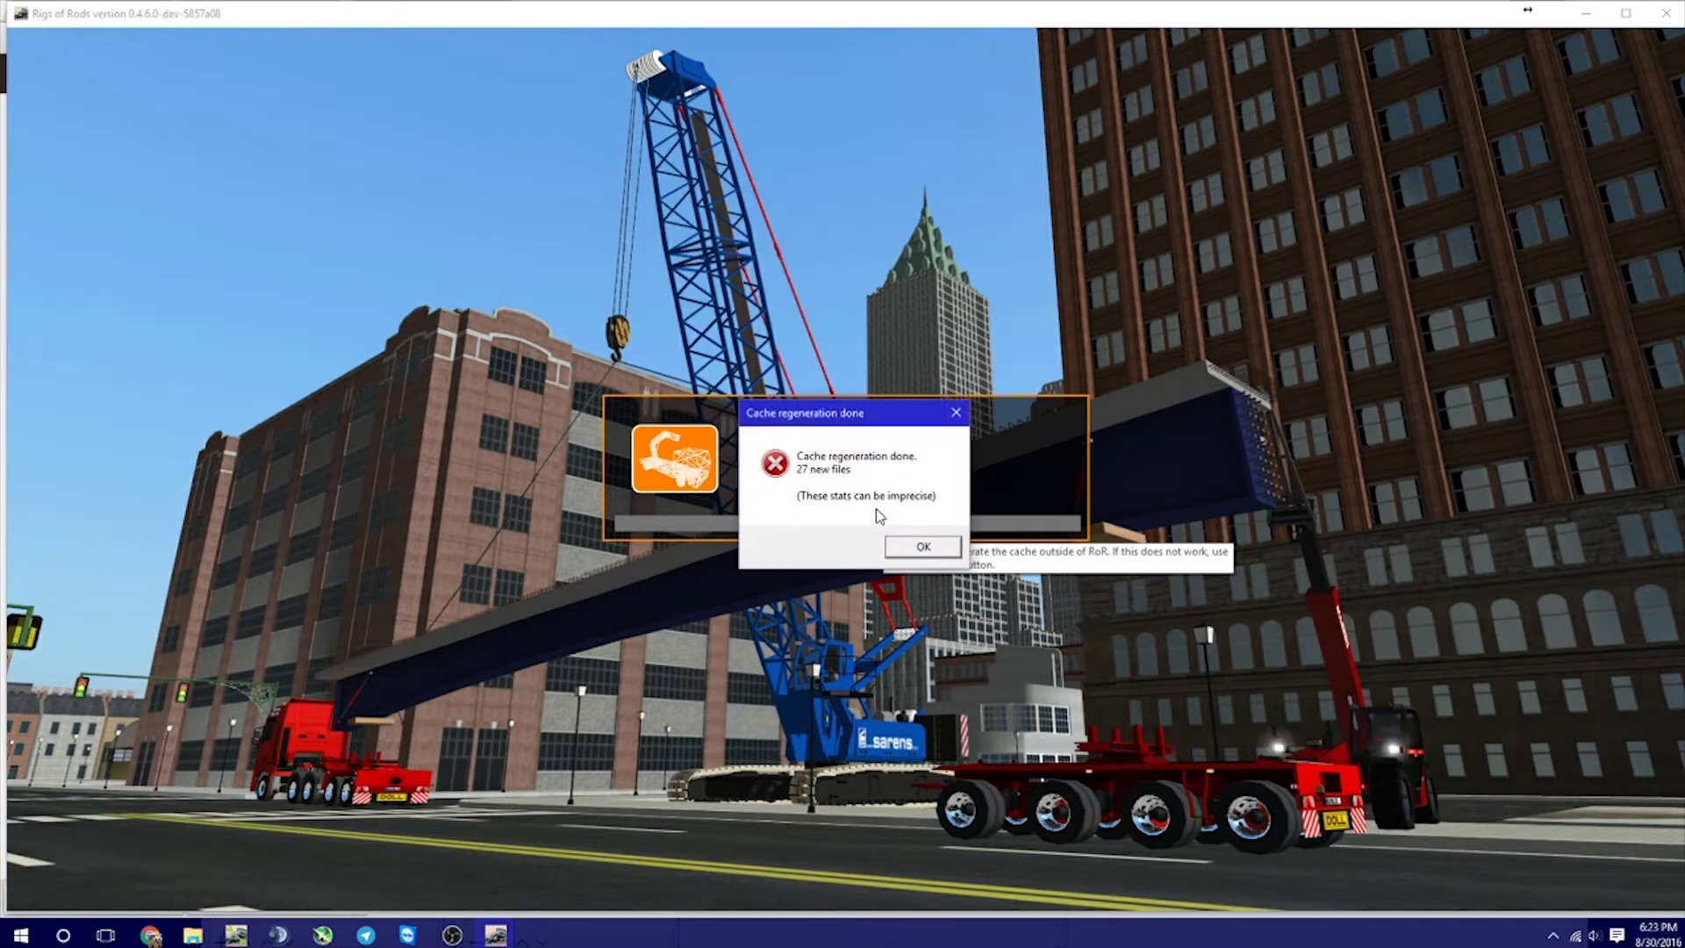
# Dismiss the Cache regeneration done notice.
pyautogui.press('Return')
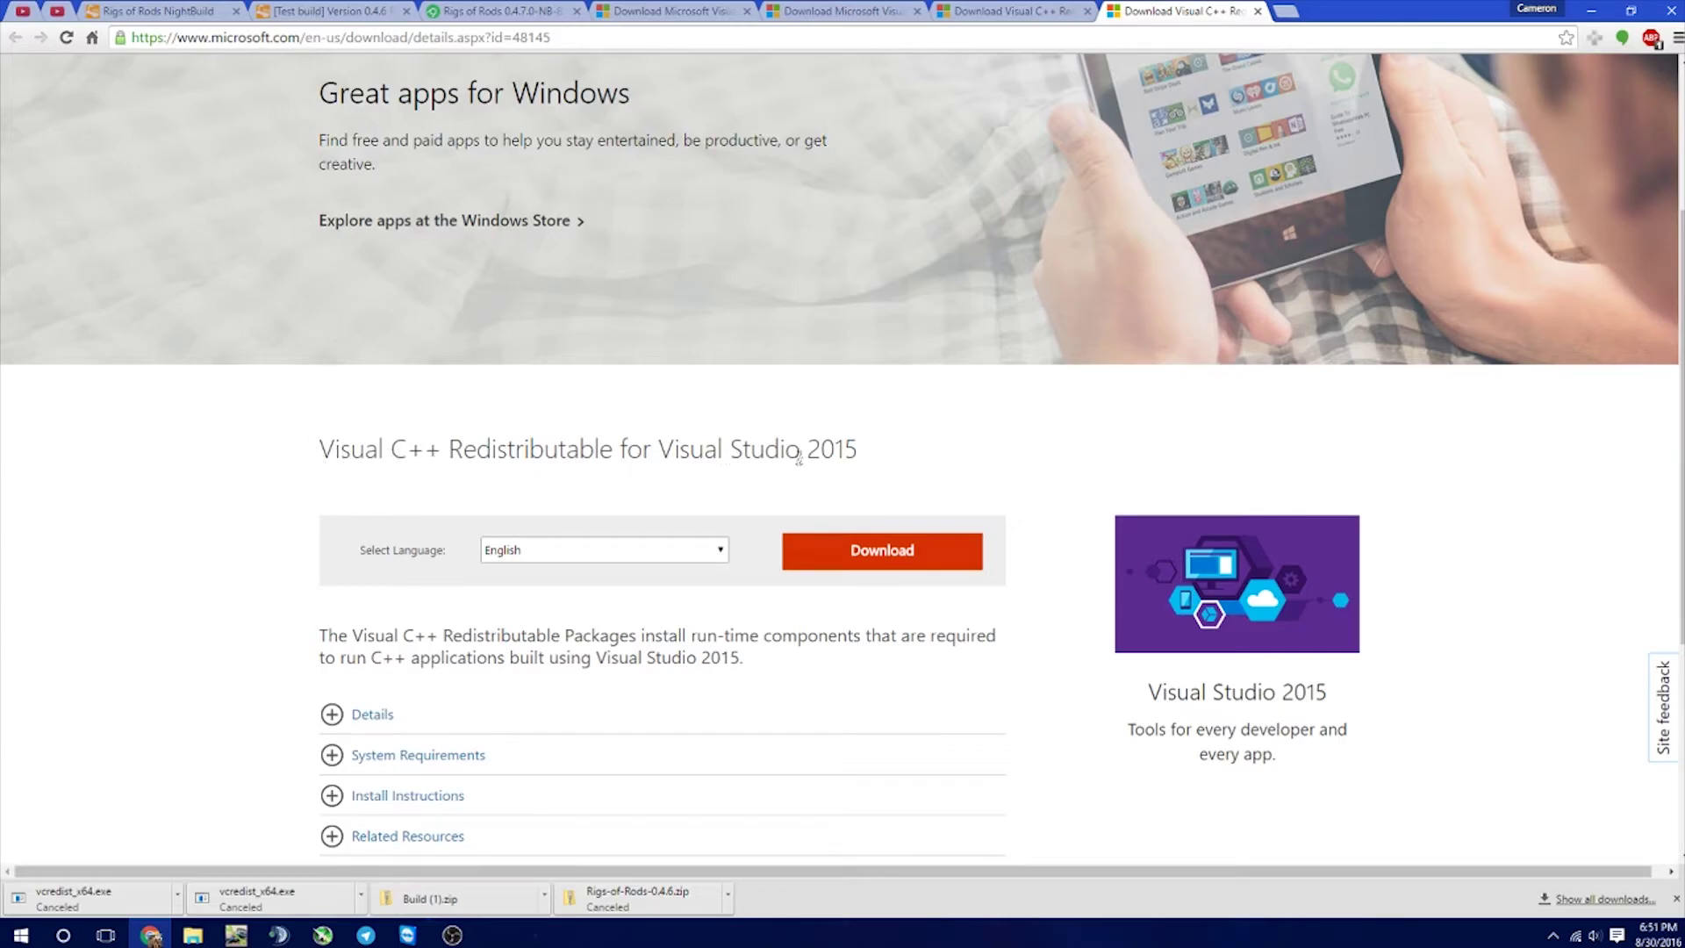
# Select both Visual C++ 2015 Redistributable files for download.
pyautogui.click(901, 546)
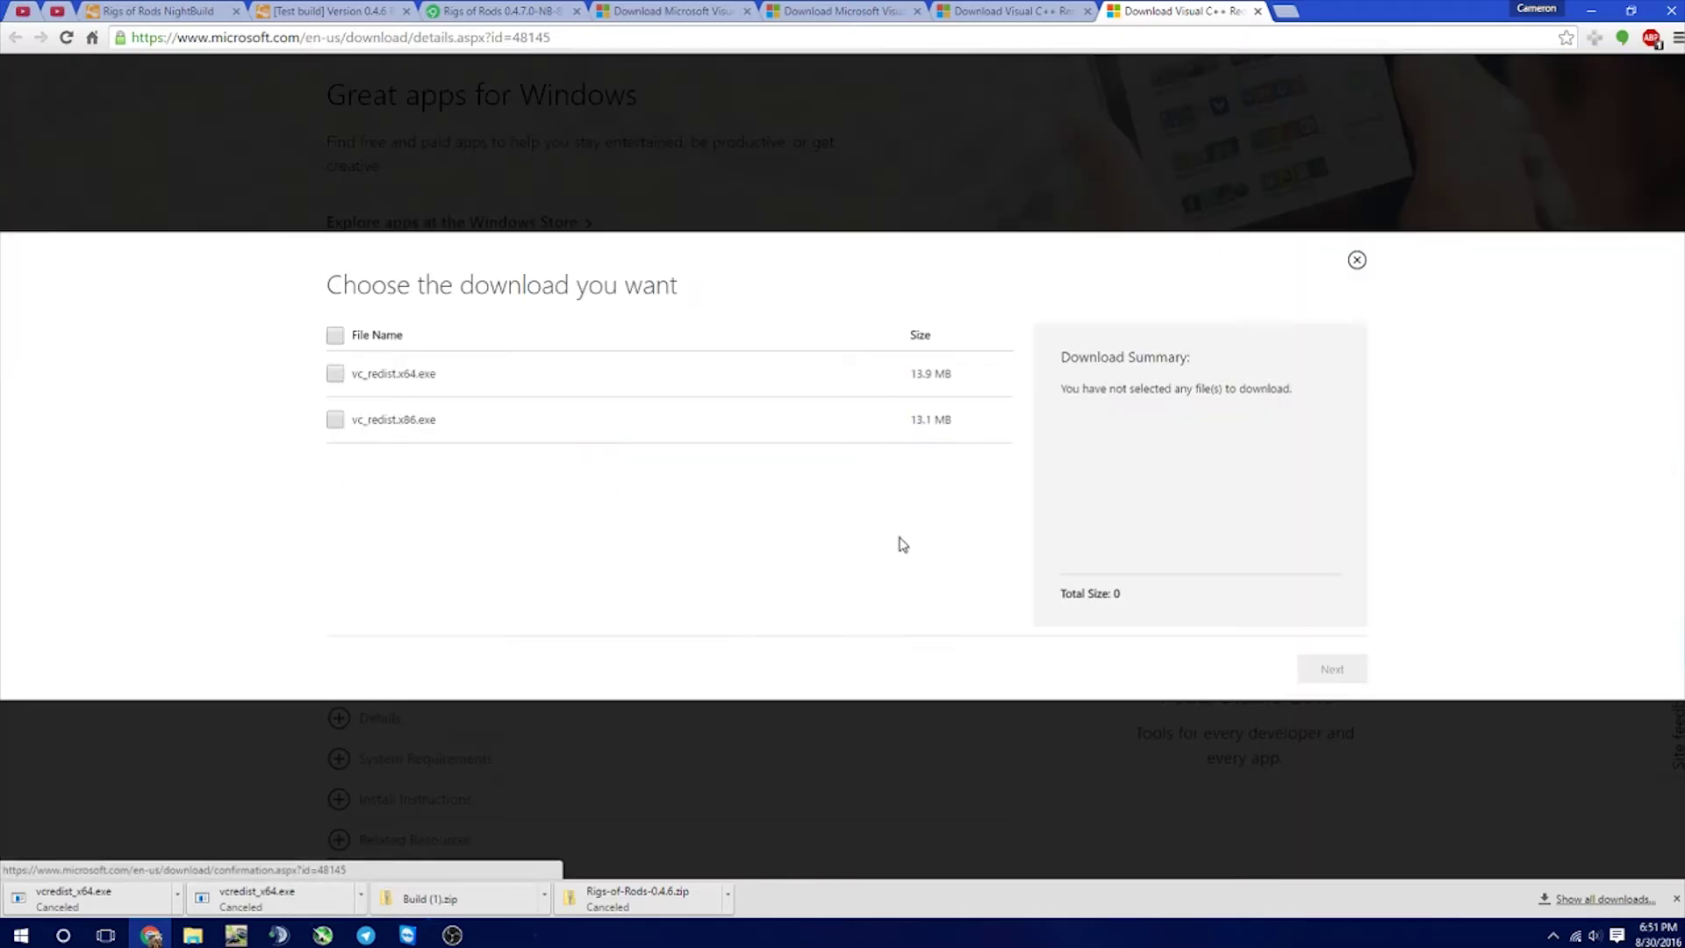
pyautogui.click(337, 338)
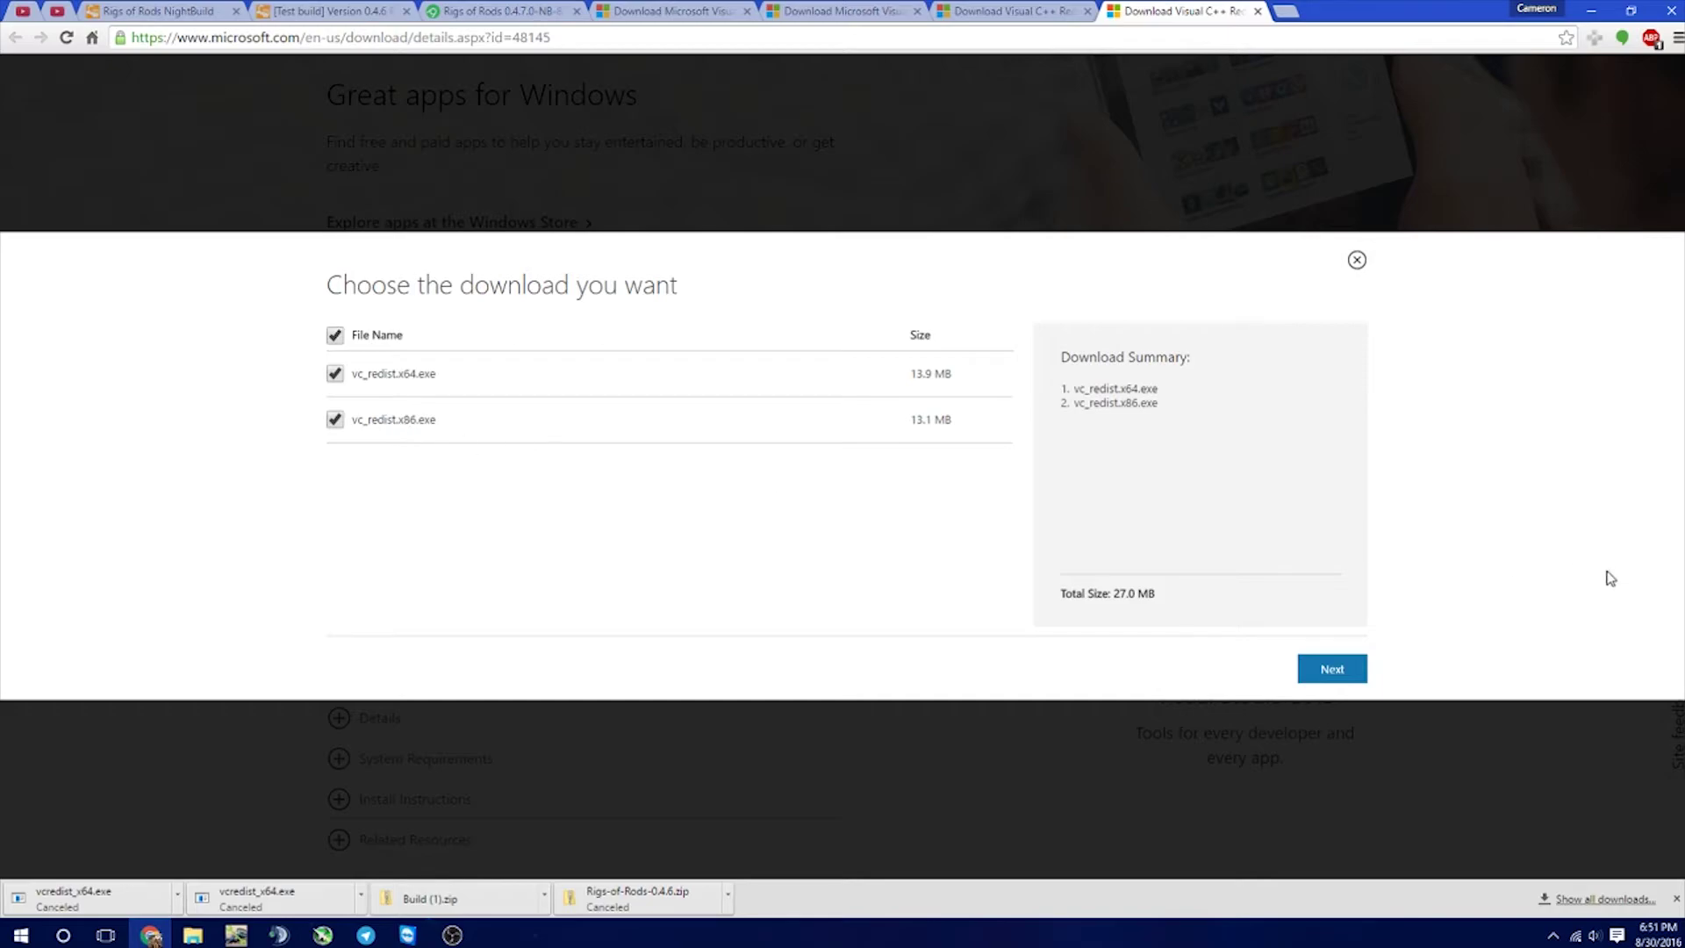
pyautogui.click(1305, 671)
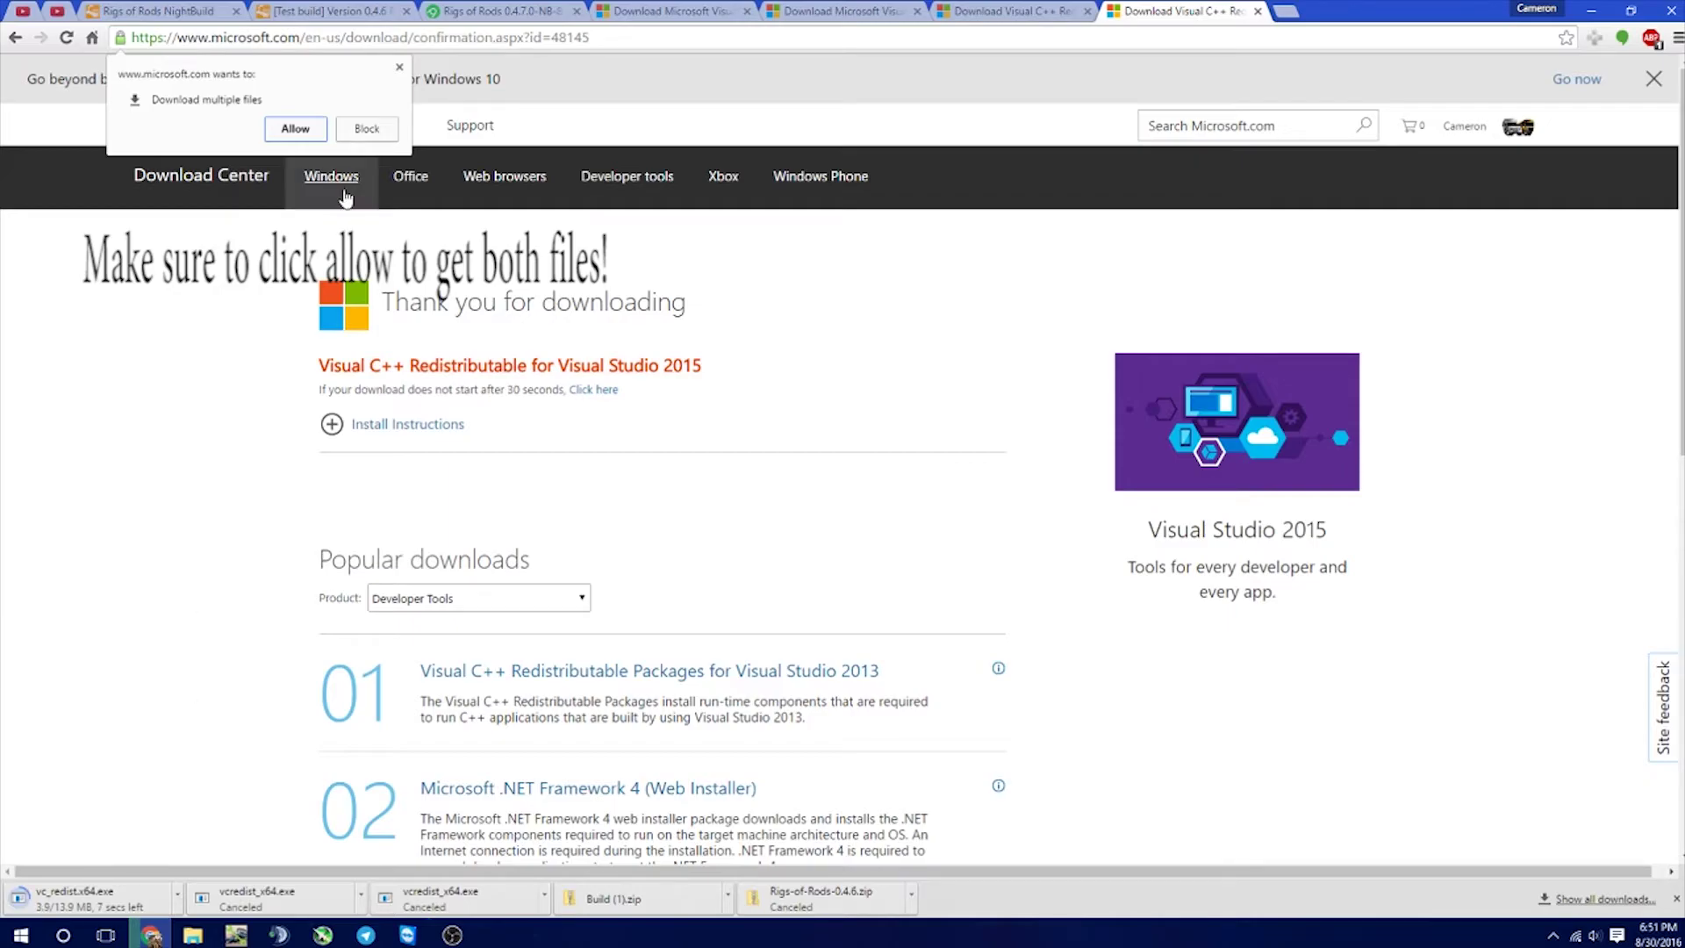
# Allow the multiple downloads and install vc_redist.x64.exe 14.0.23026 through to Setup Successful.
pyautogui.click(295, 128)
pyautogui.scroll(-1, 245, 466)
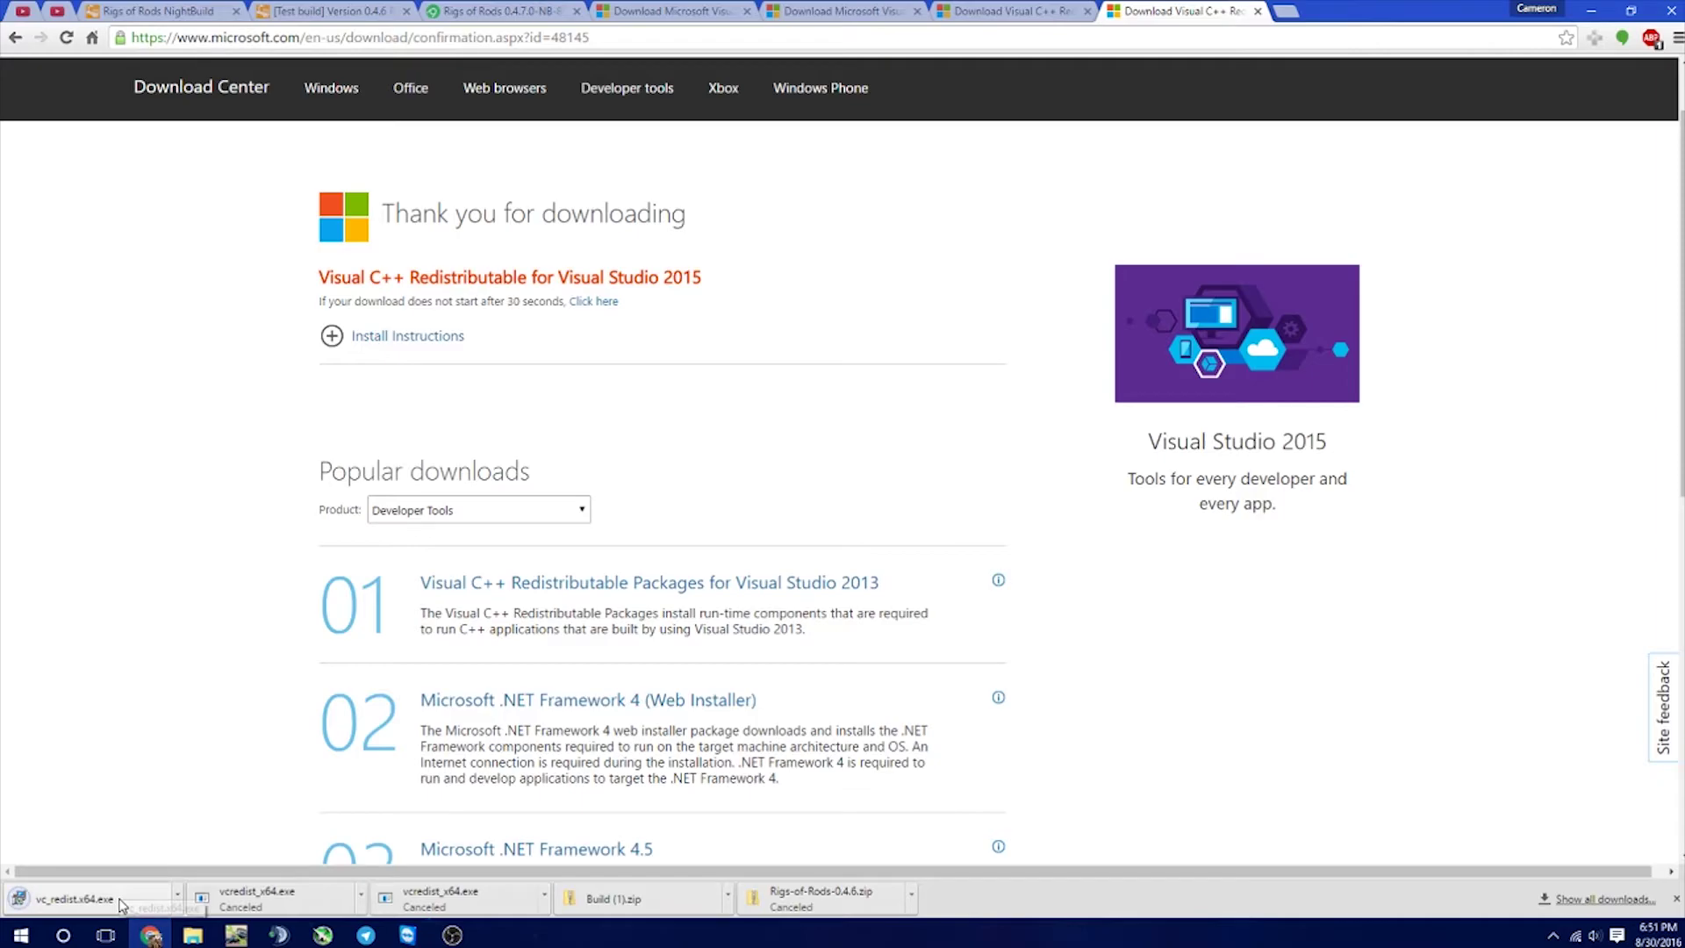
pyautogui.click(120, 905)
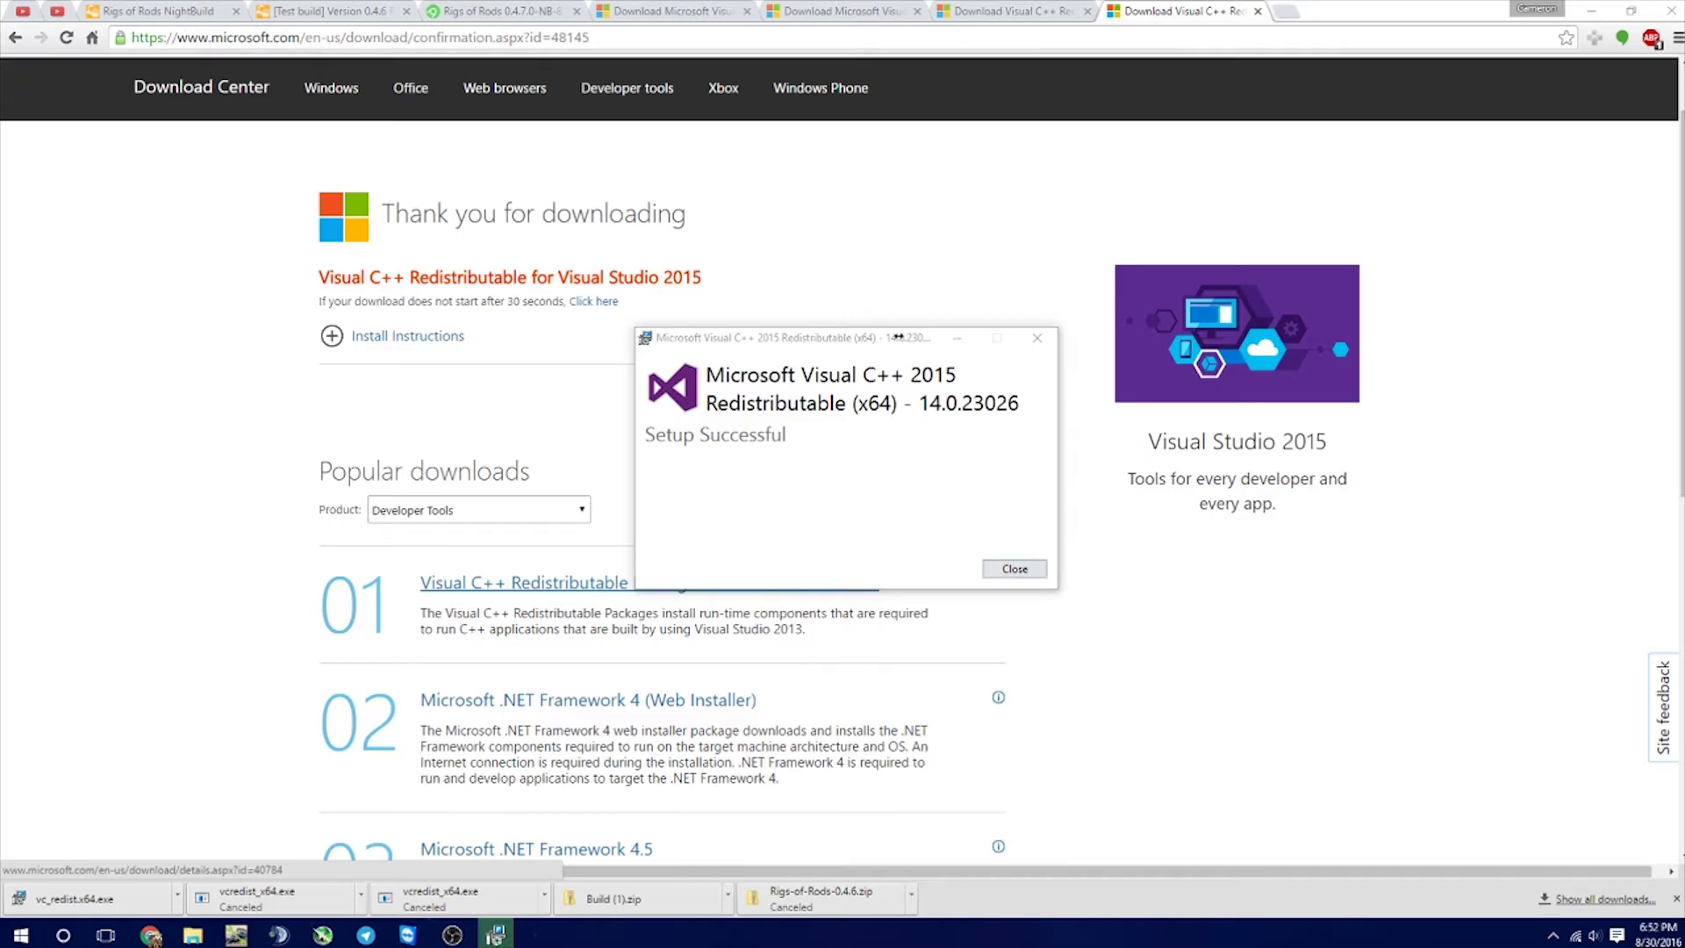
pyautogui.press('Return')
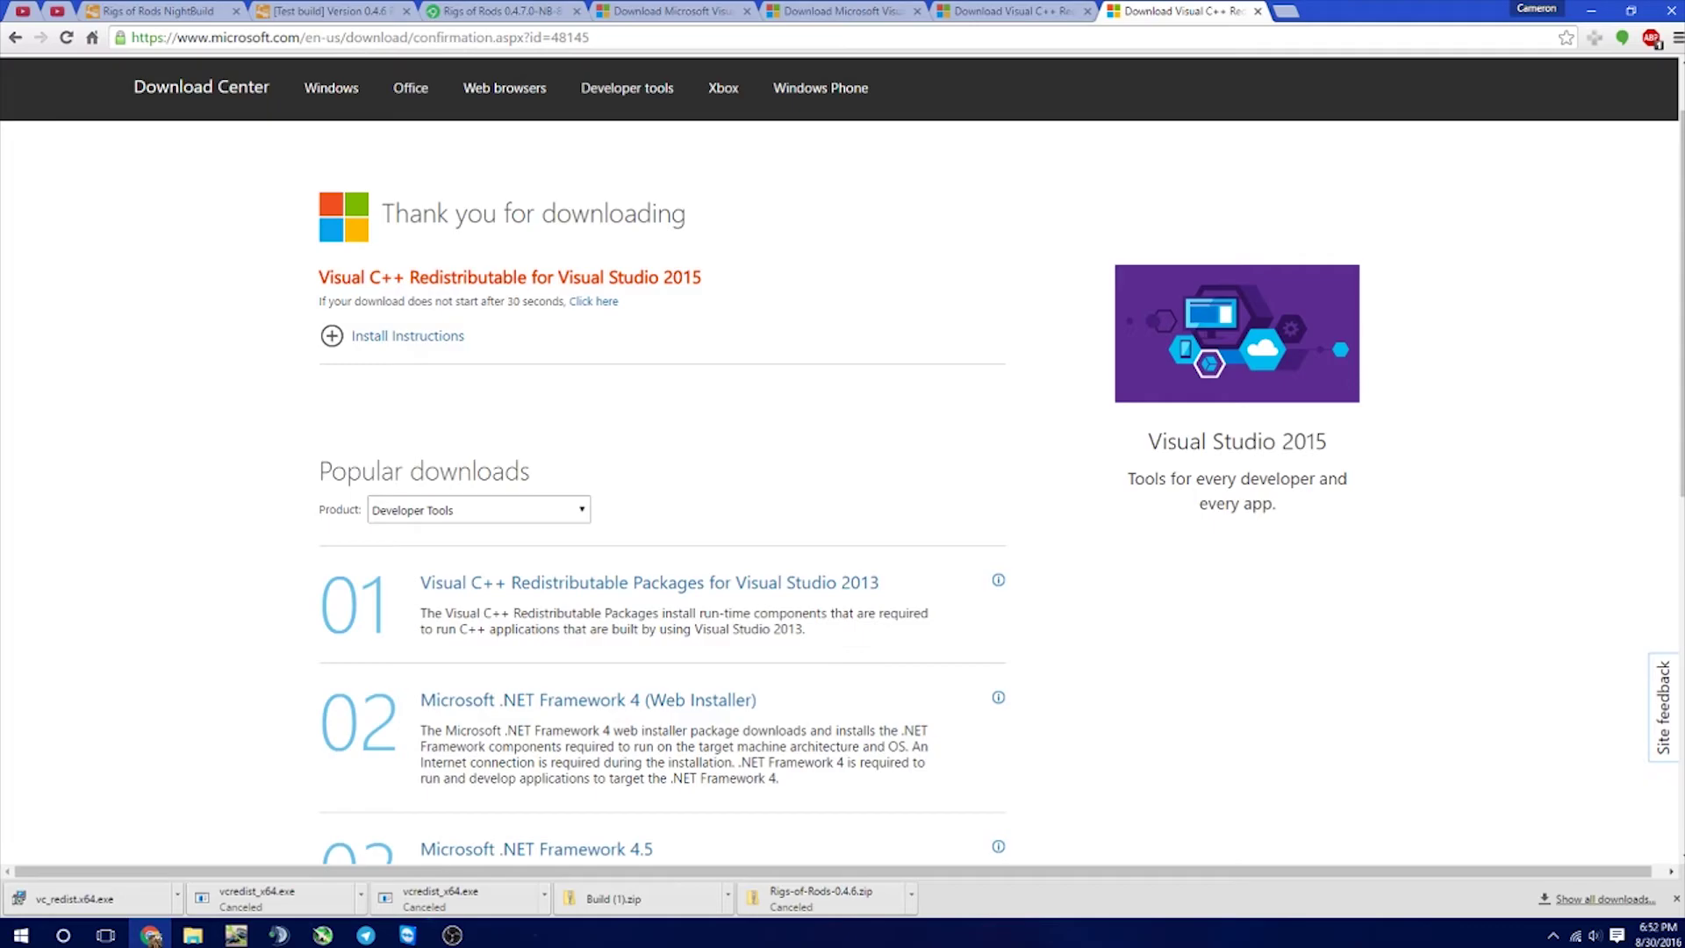
# Close the 2015 page and request the x64 and x86 Visual C++ 2012 Update 4 files.
pyautogui.hotkey('ctrl', 'w')
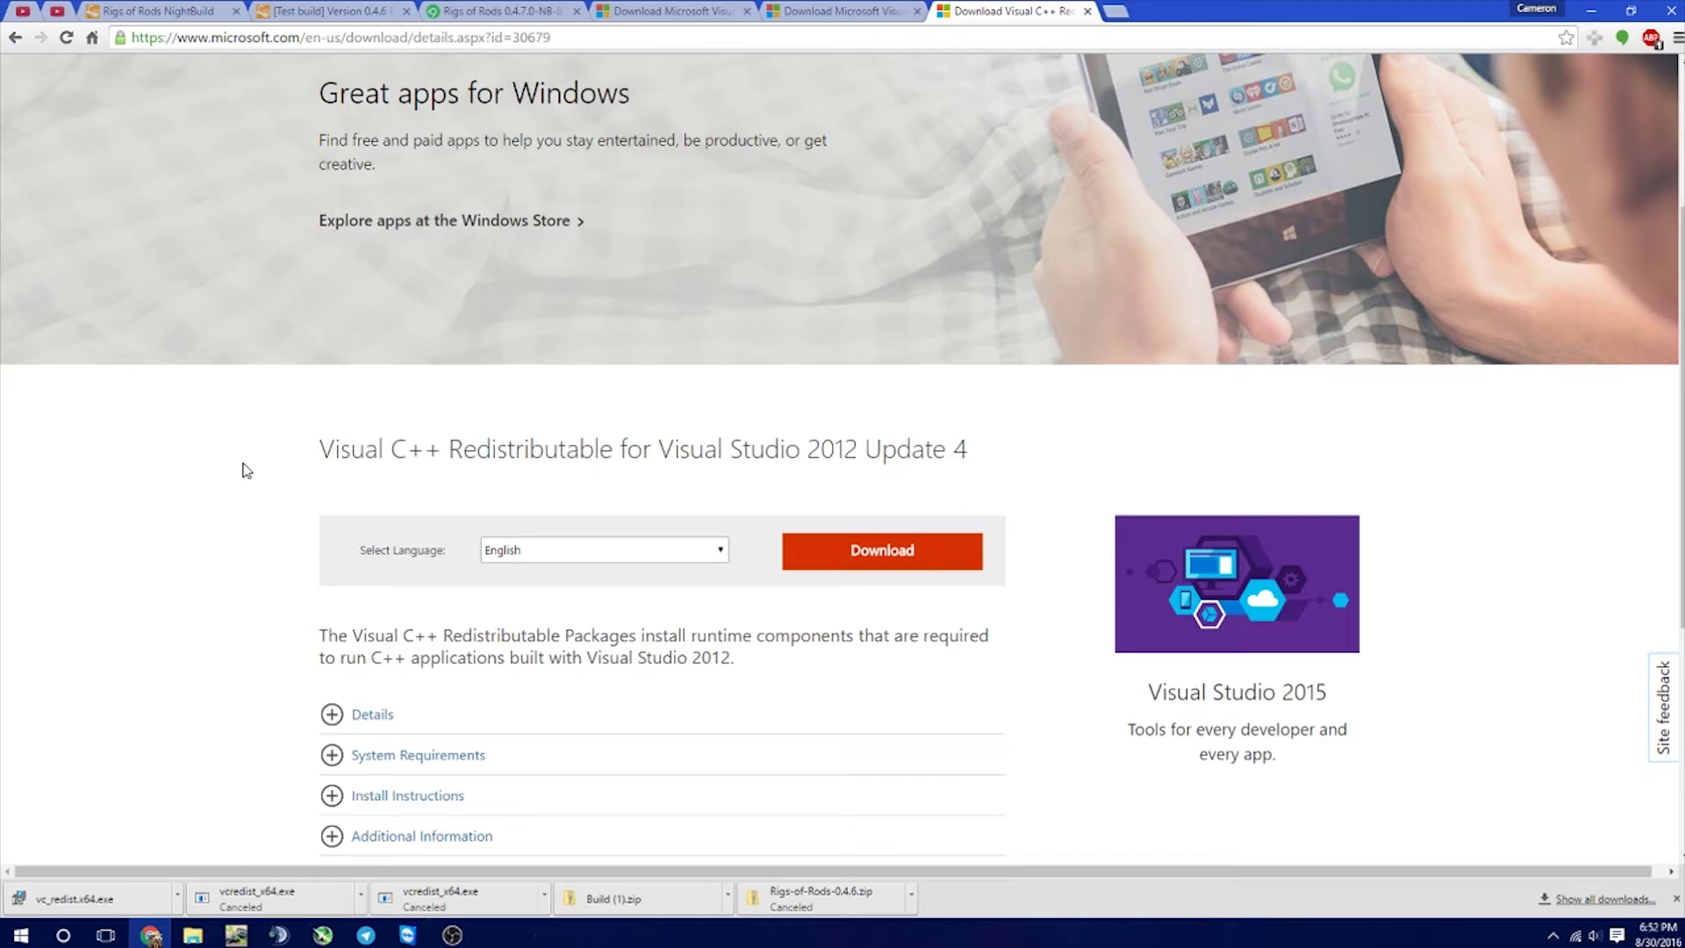
pyautogui.click(858, 546)
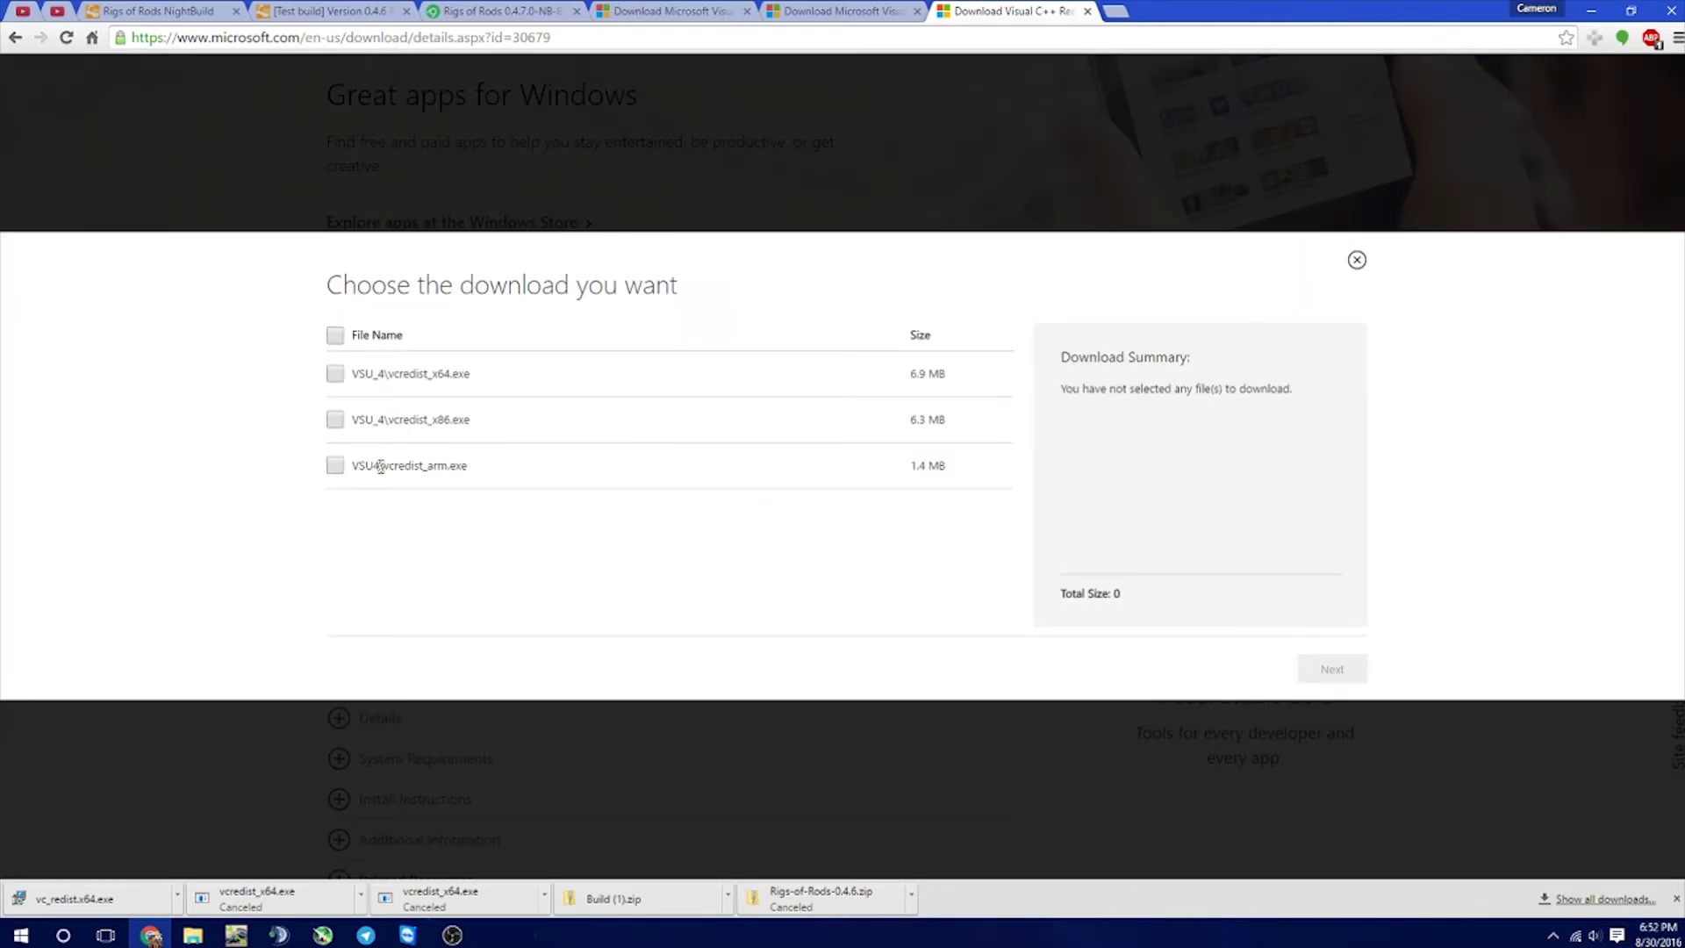
pyautogui.moveTo(352, 466); pyautogui.dragTo(475, 460)
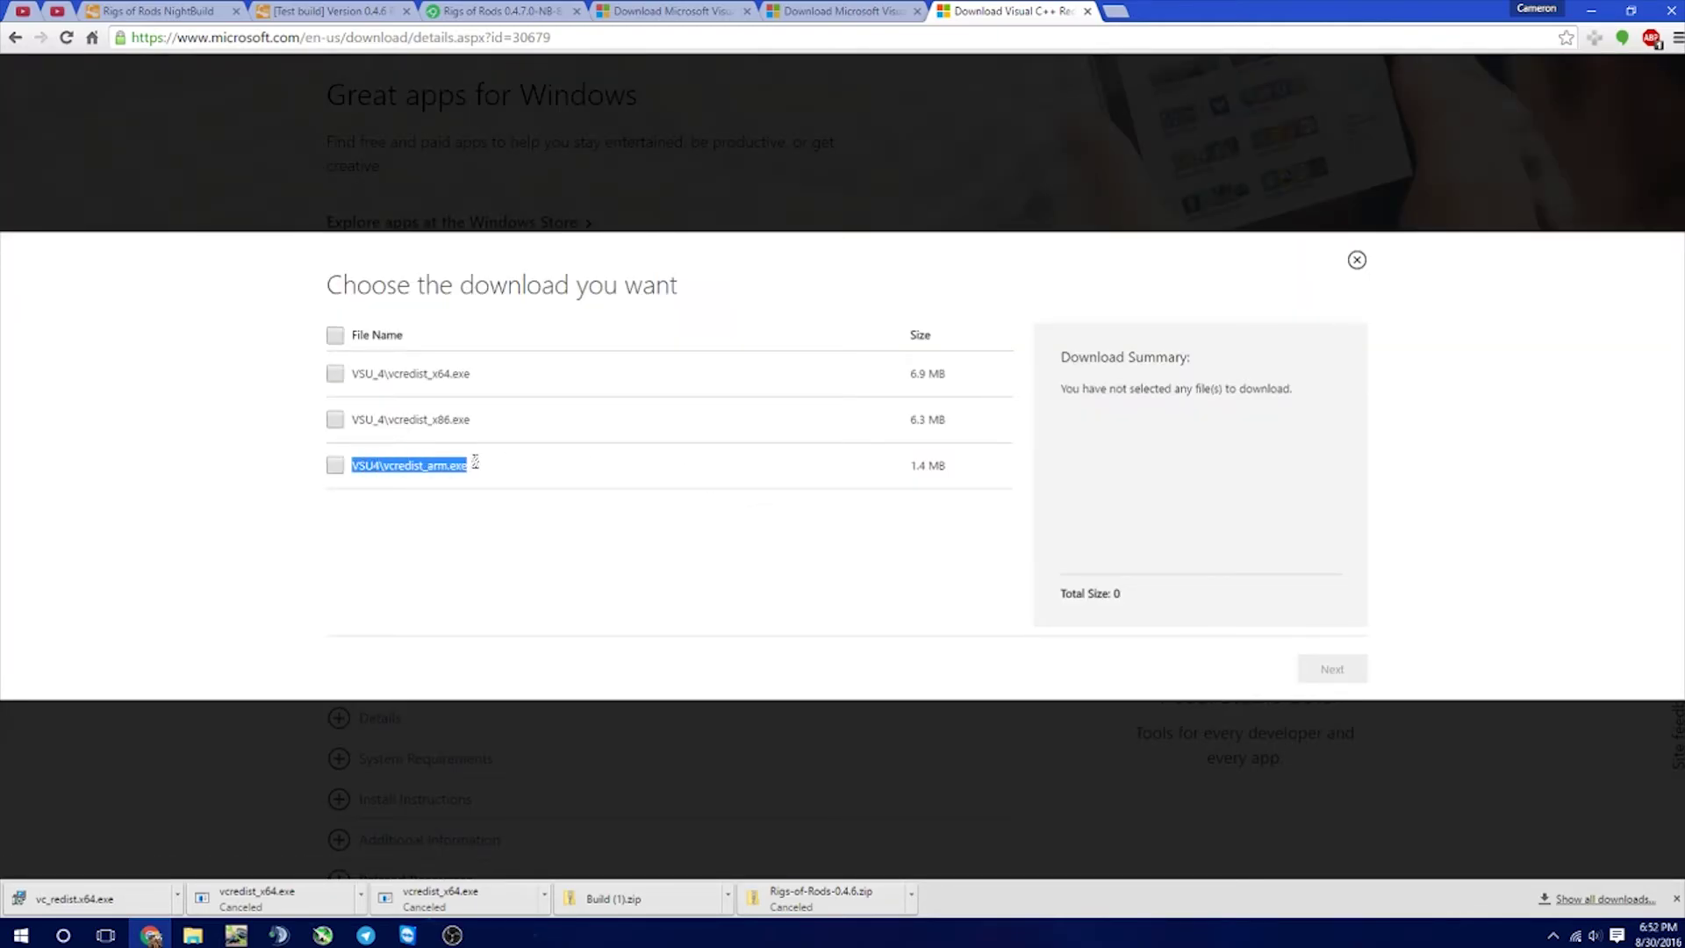
pyautogui.click(336, 420)
pyautogui.click(336, 373)
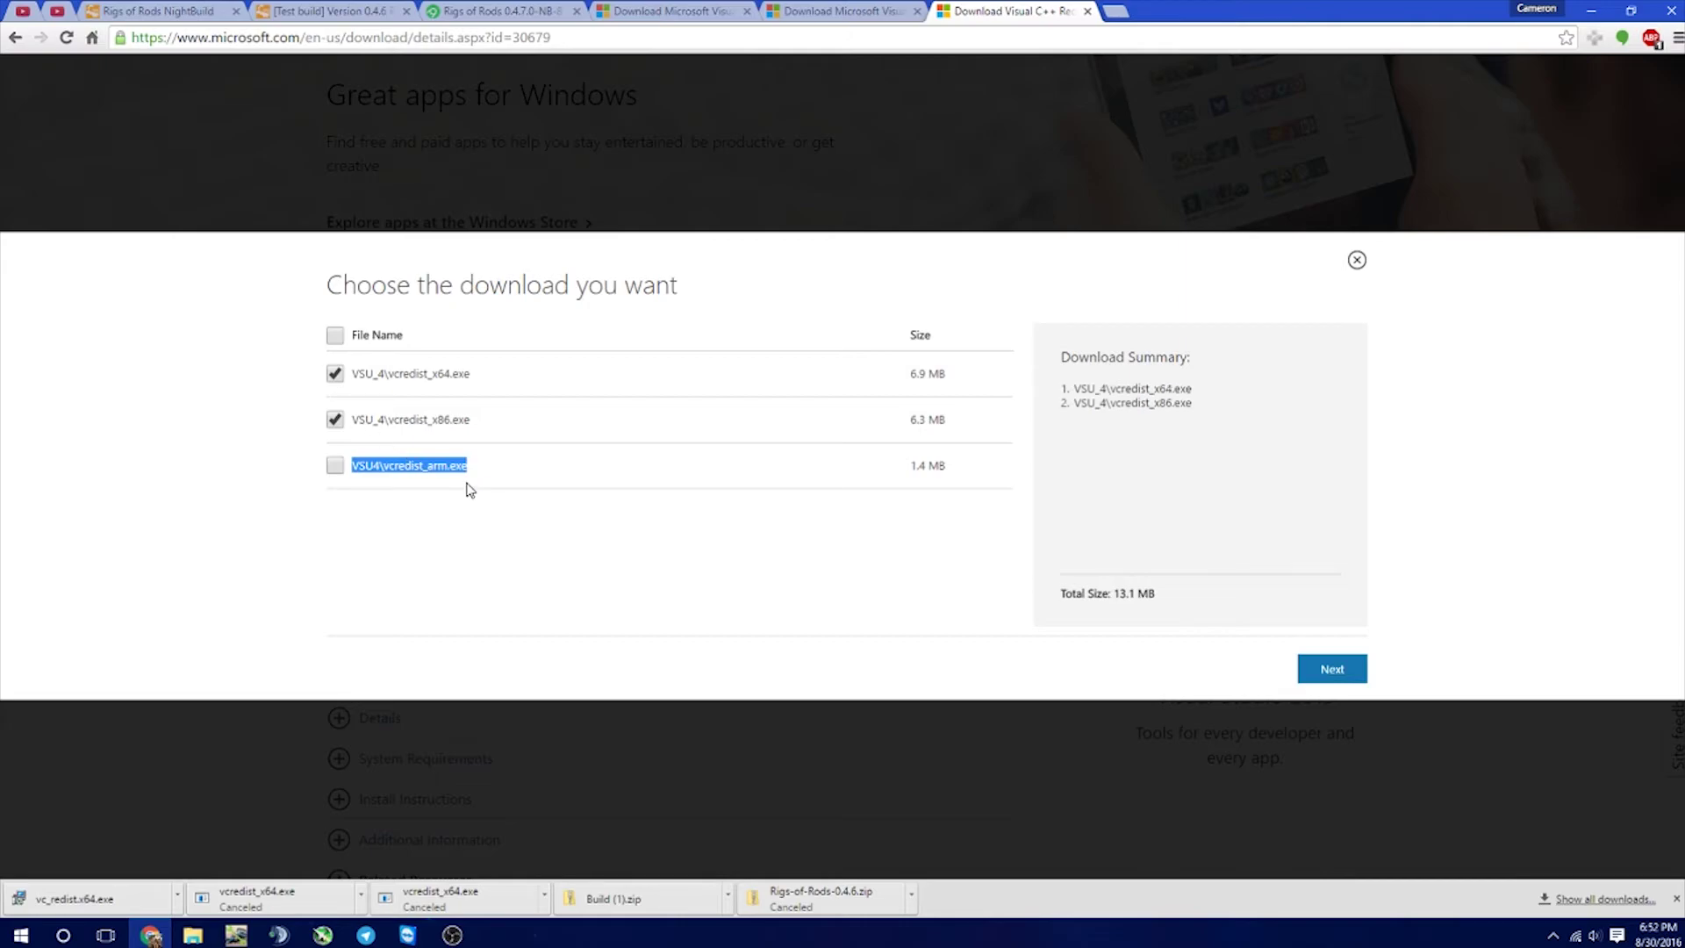
pyautogui.click(379, 465)
pyautogui.moveTo(383, 465); pyautogui.dragTo(449, 466)
pyautogui.click(583, 466)
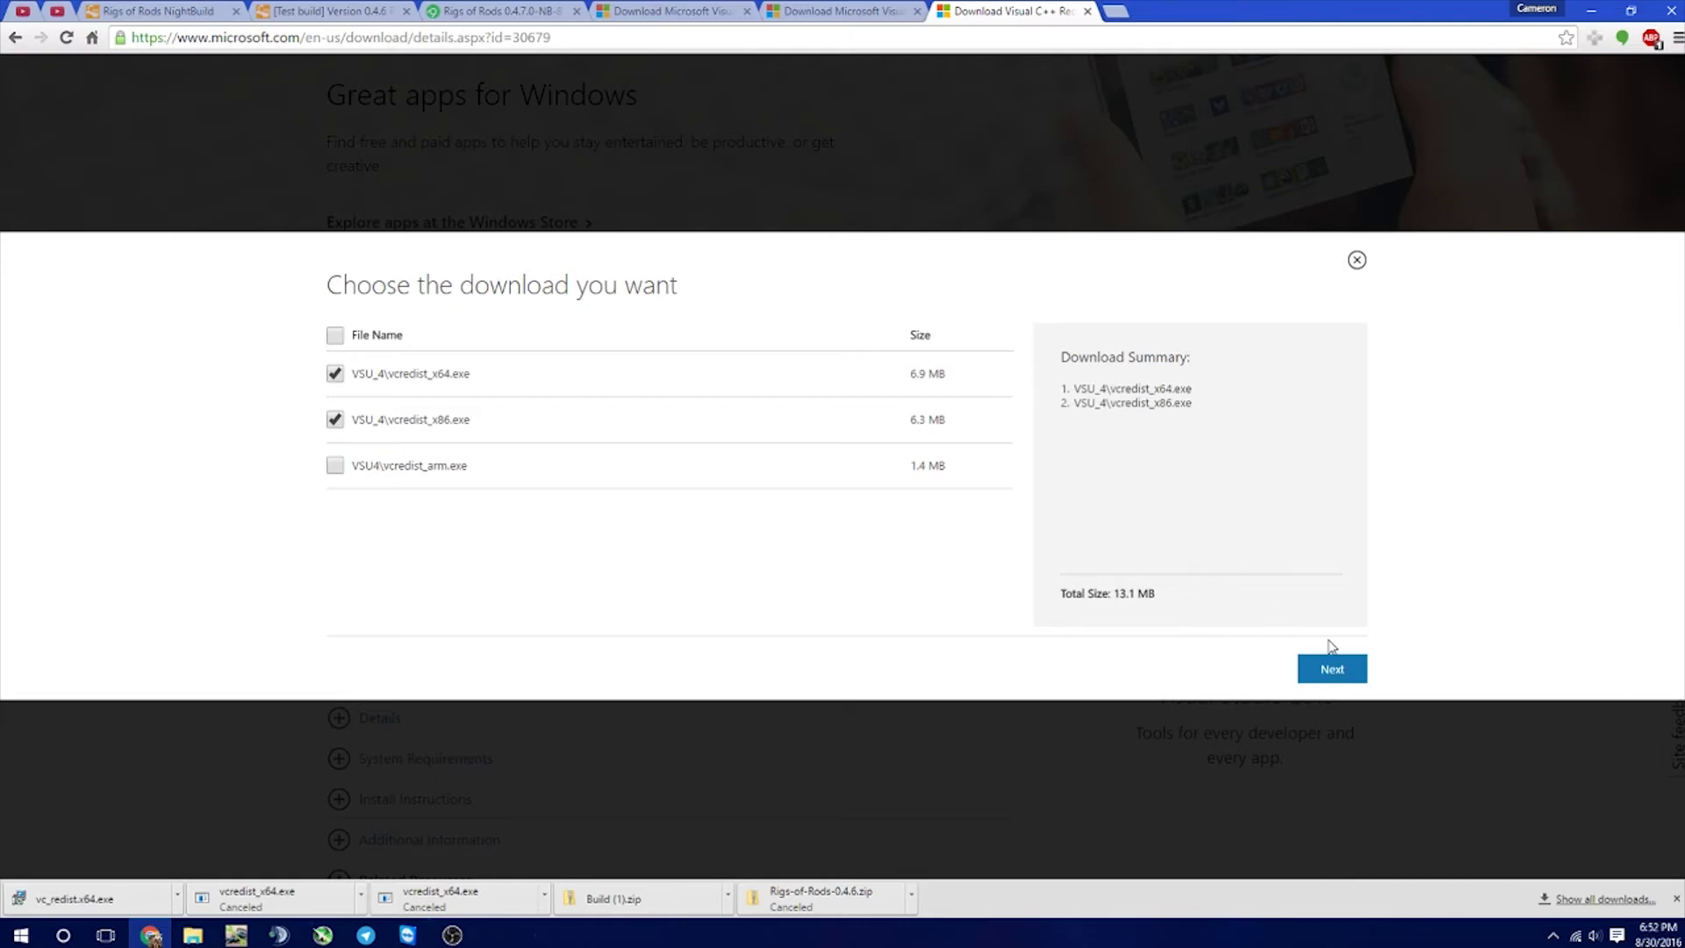
pyautogui.click(1340, 670)
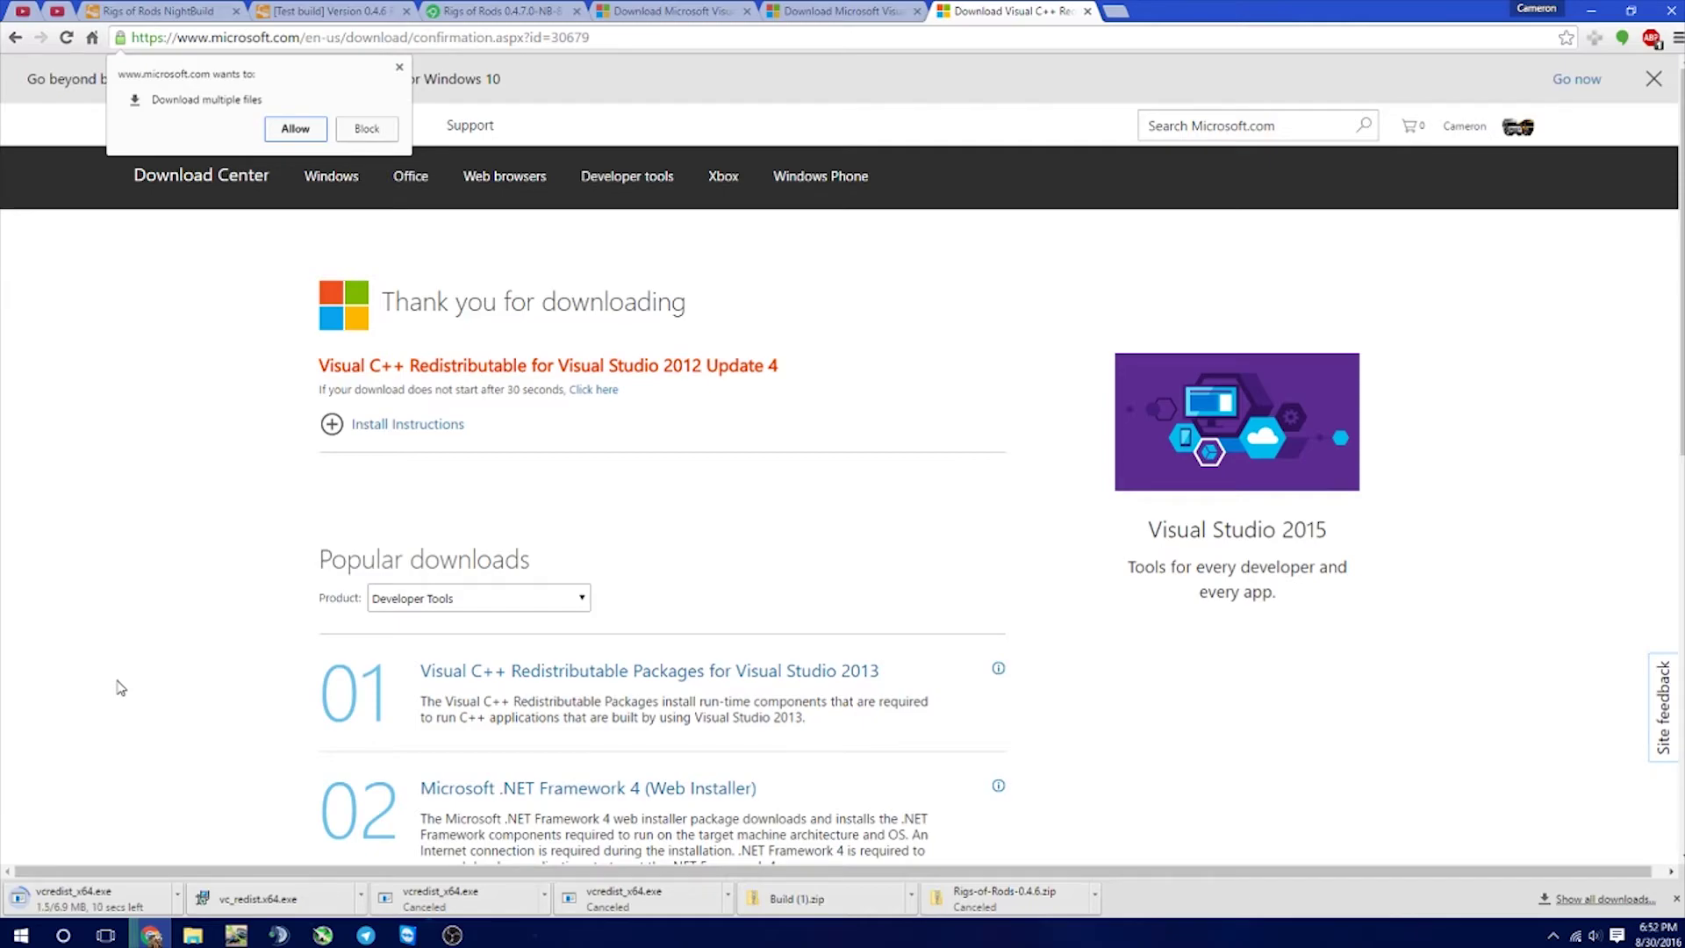
# Allow both 2012 downloads, then cancel the already-installed 2012 setup.
pyautogui.press('Return')
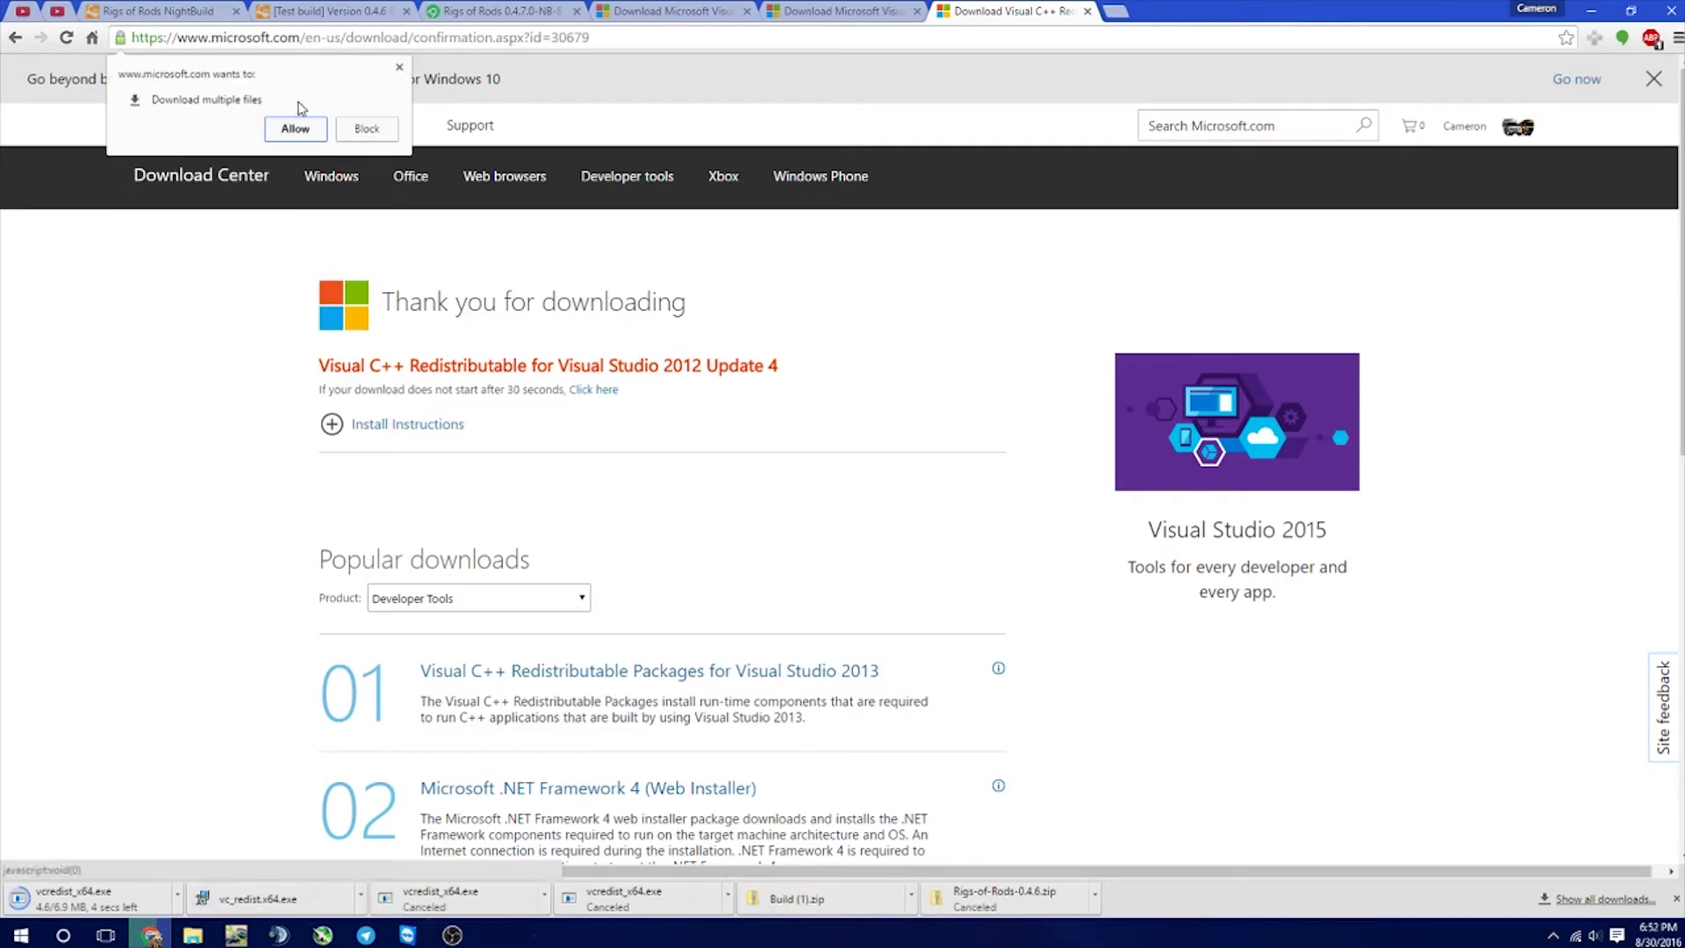
pyautogui.press('Return')
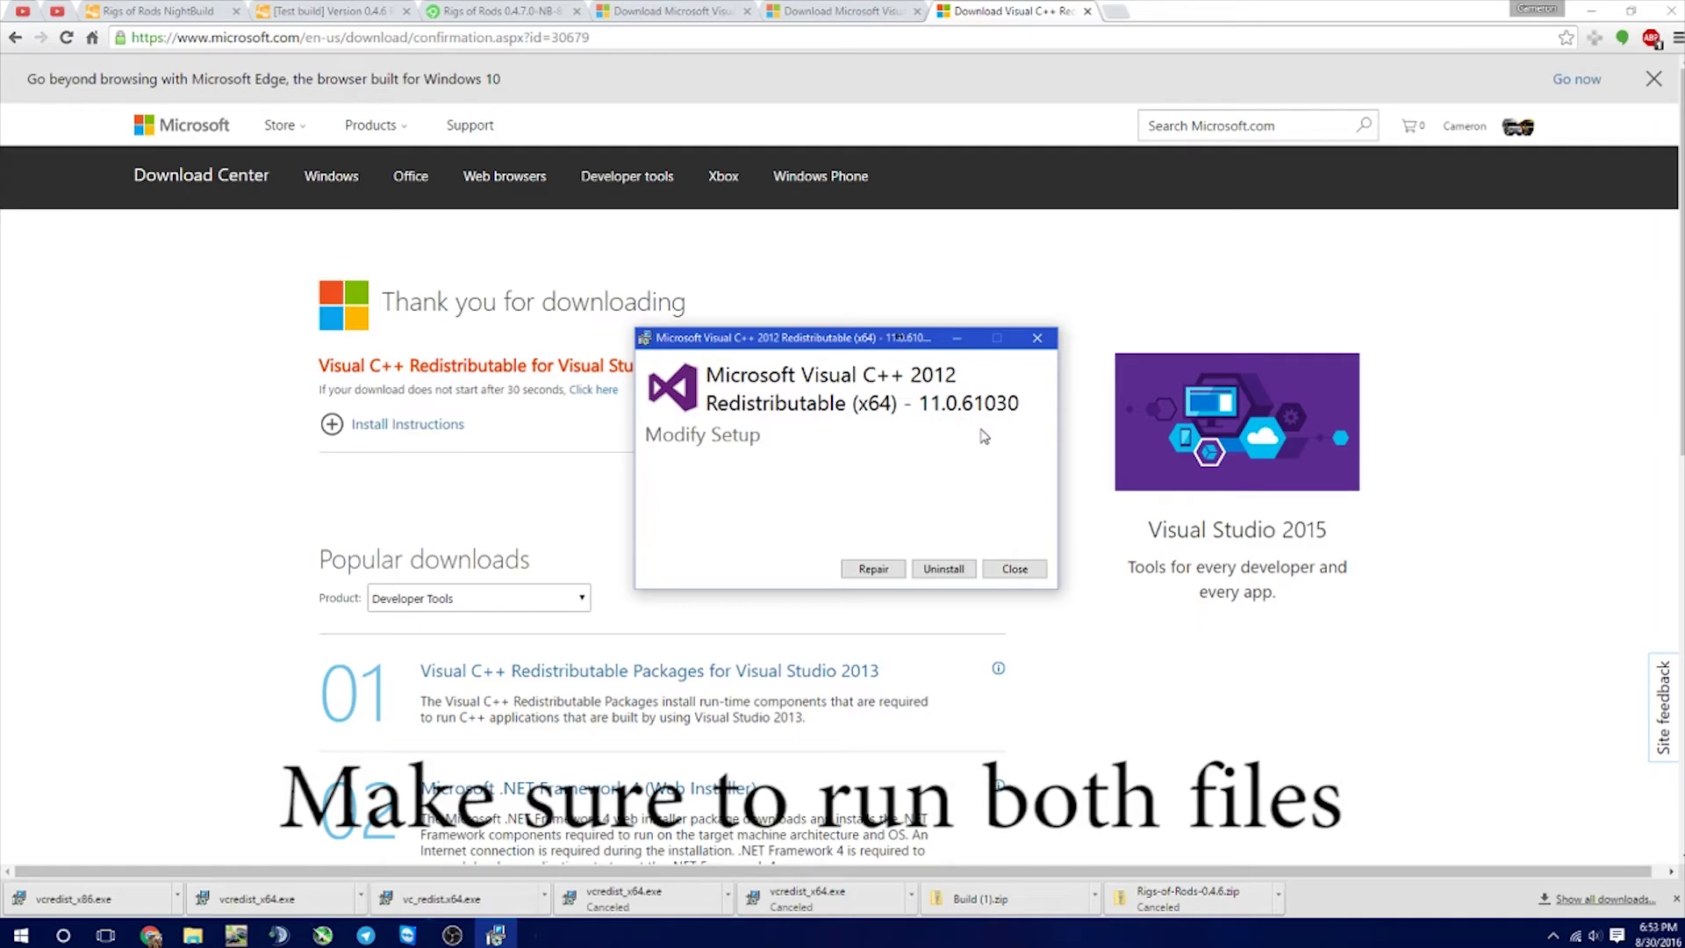
pyautogui.click(1044, 345)
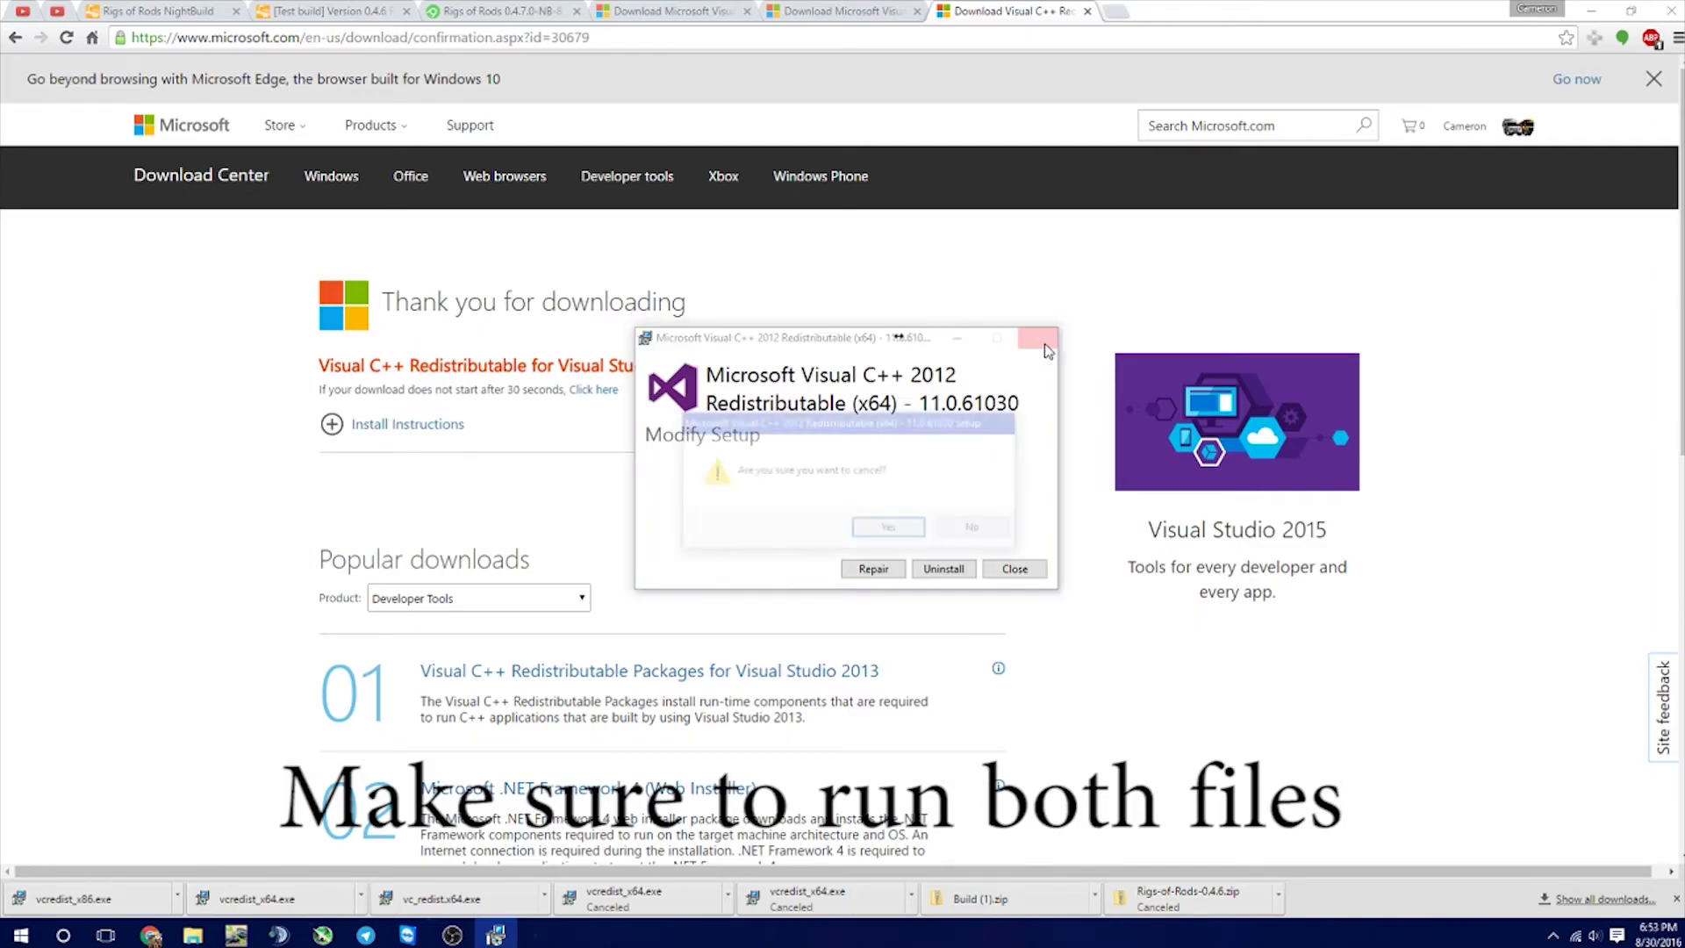
pyautogui.click(880, 530)
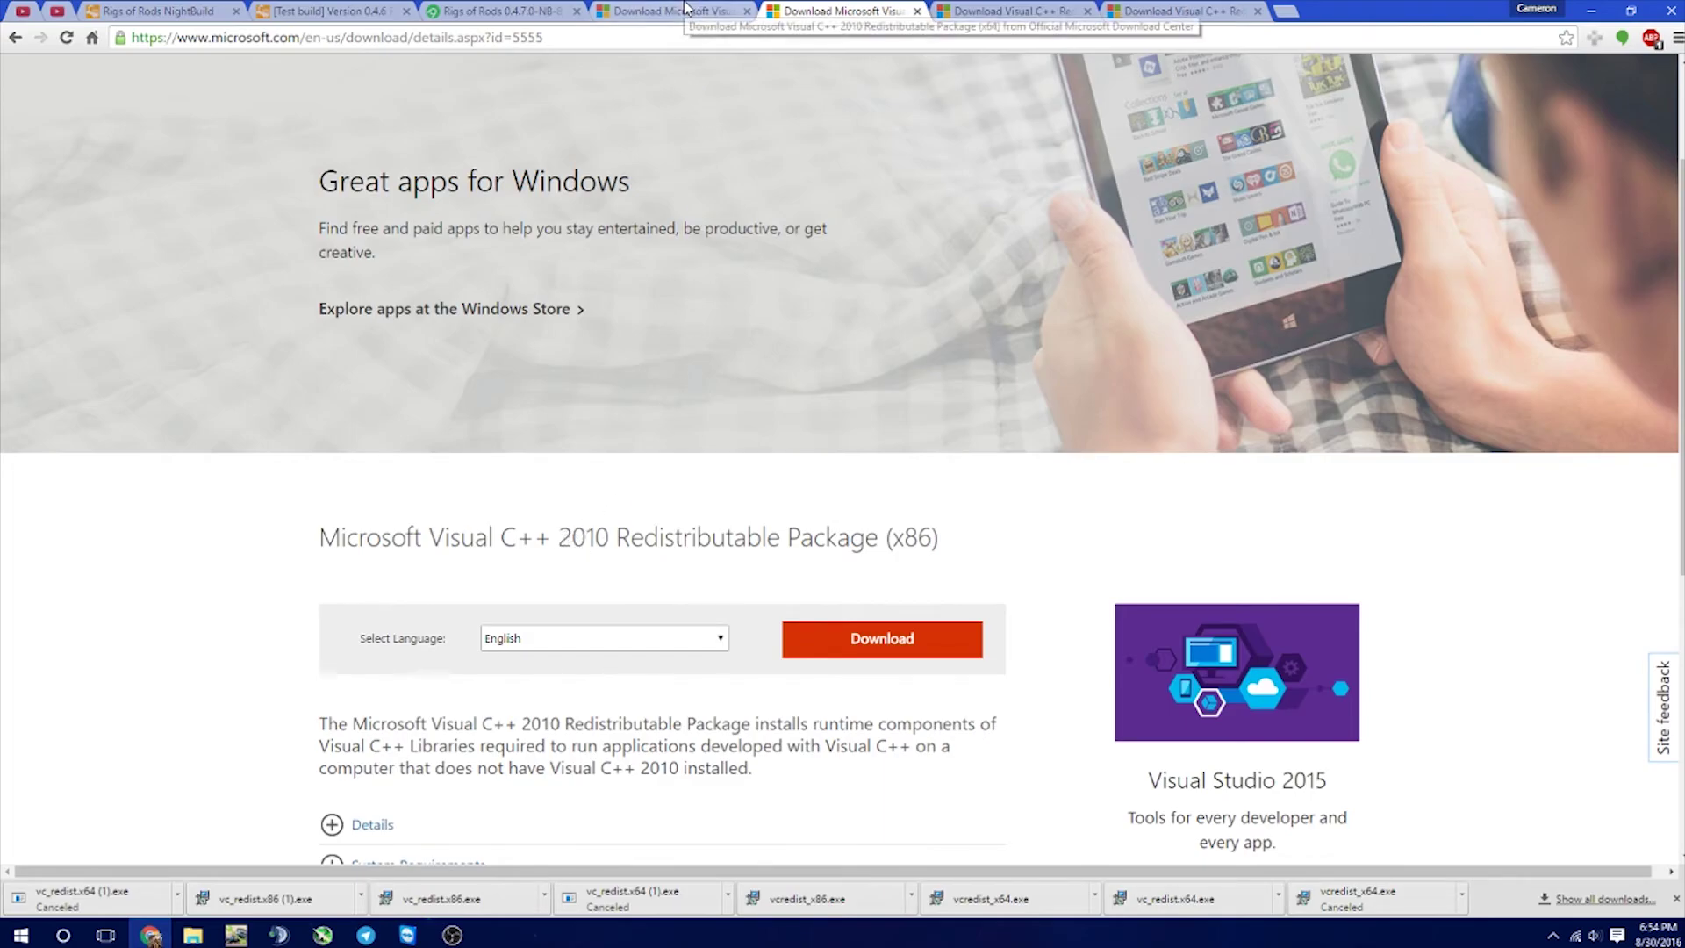
# Download the Visual C++ 2010 x64 Redistributable Package.
pyautogui.click(654, 10)
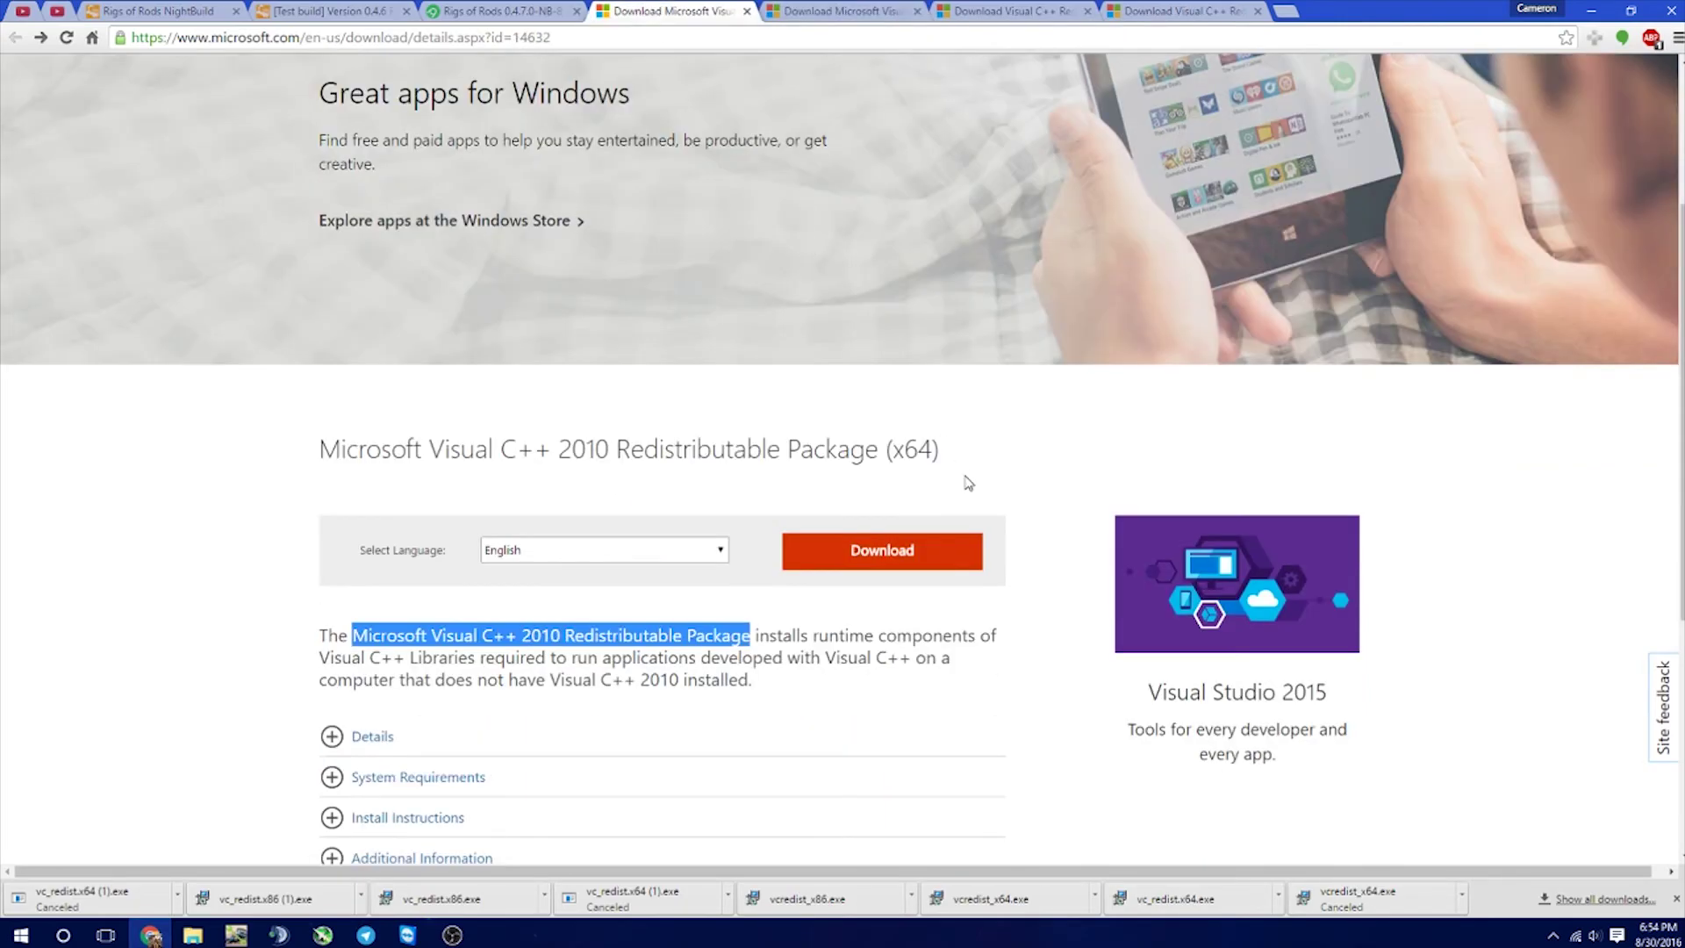
pyautogui.click(994, 516)
pyautogui.click(876, 555)
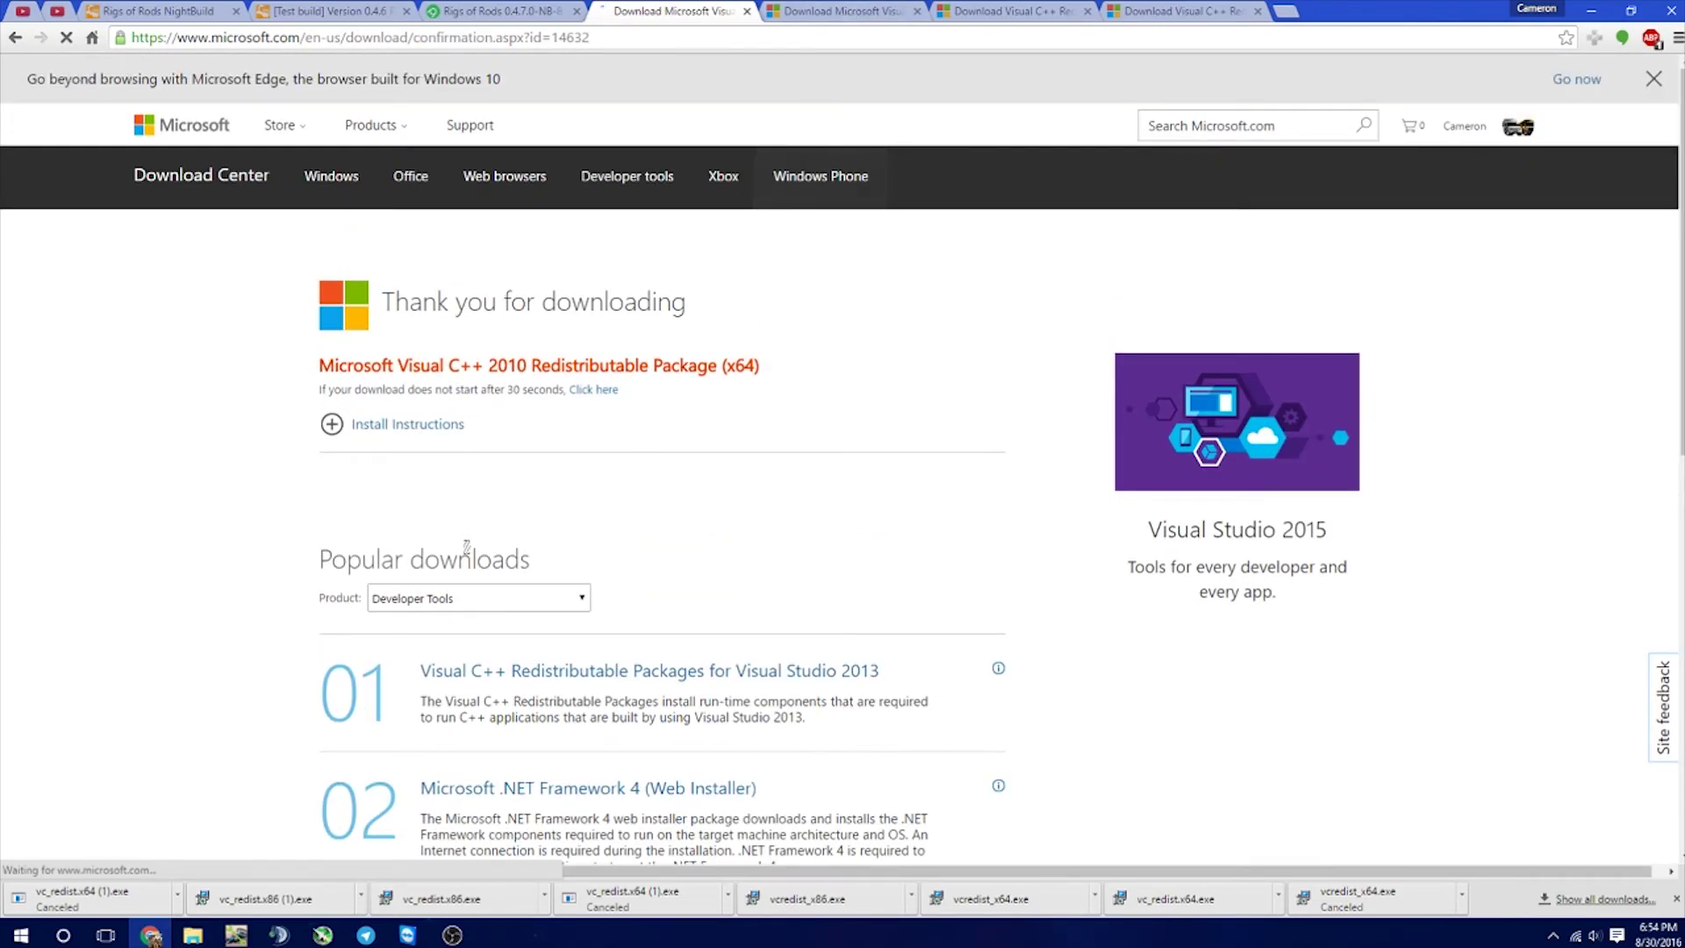
# Download the Visual C++ 2010 x86 package and return to the AppVeyor build.
pyautogui.click(824, 10)
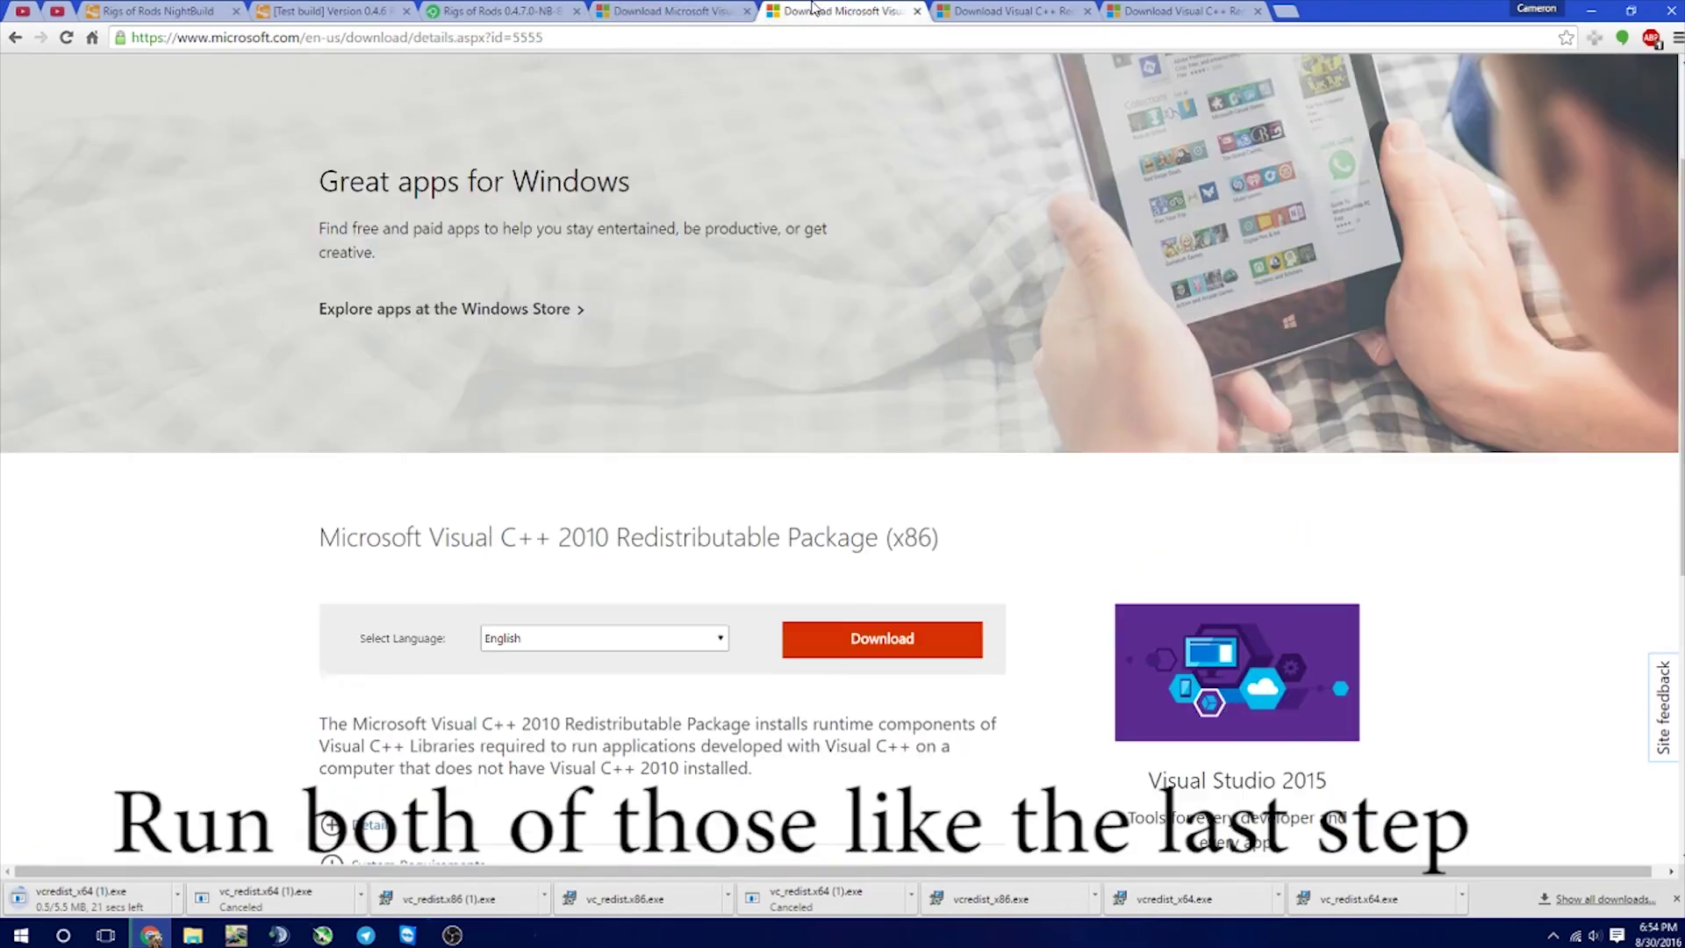
pyautogui.click(868, 634)
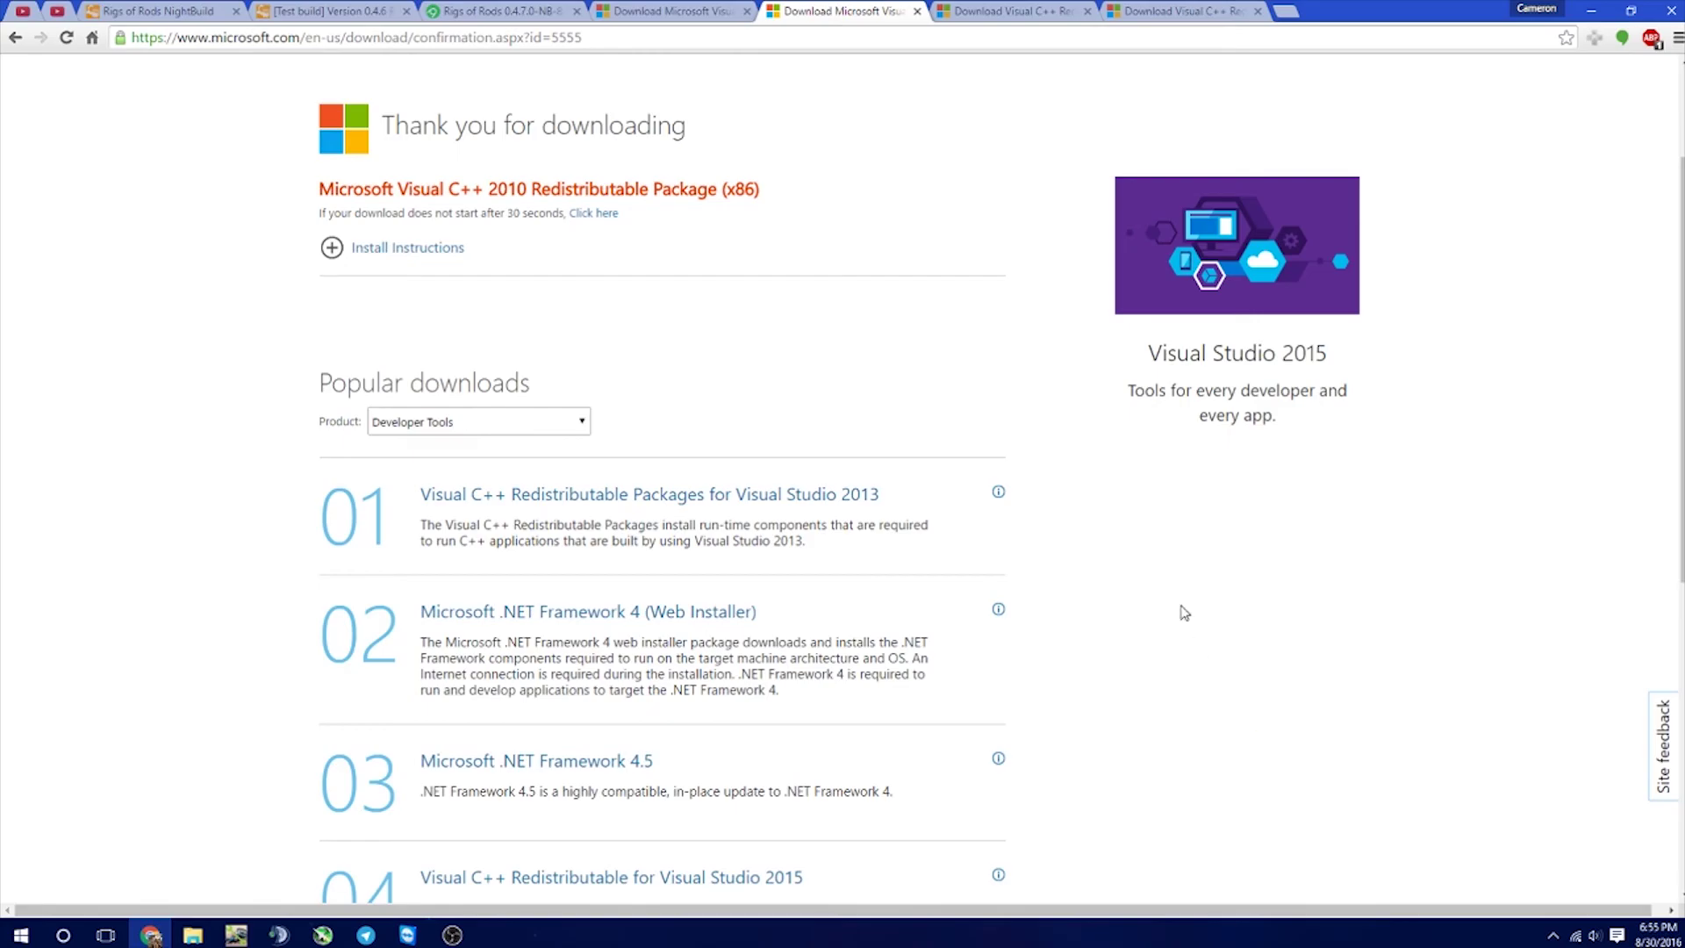
pyautogui.click(561, 9)
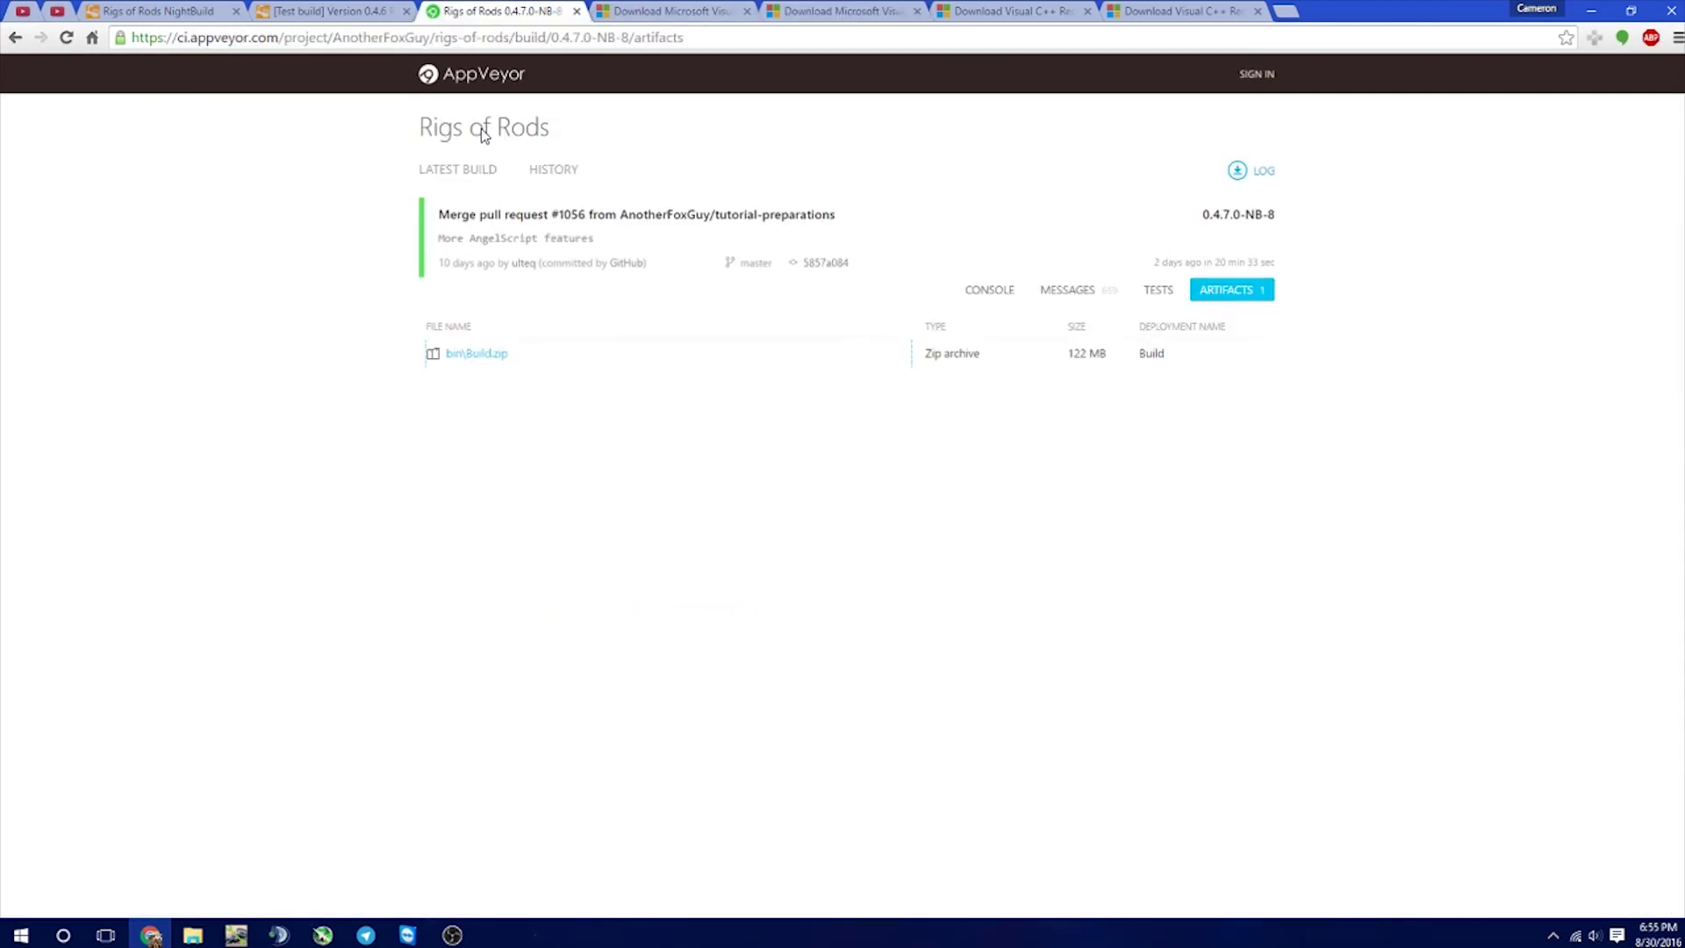
# Open the latest Rigs of Rods build, 0.4.7.0-NB-9, and list its artifacts.
pyautogui.click(443, 171)
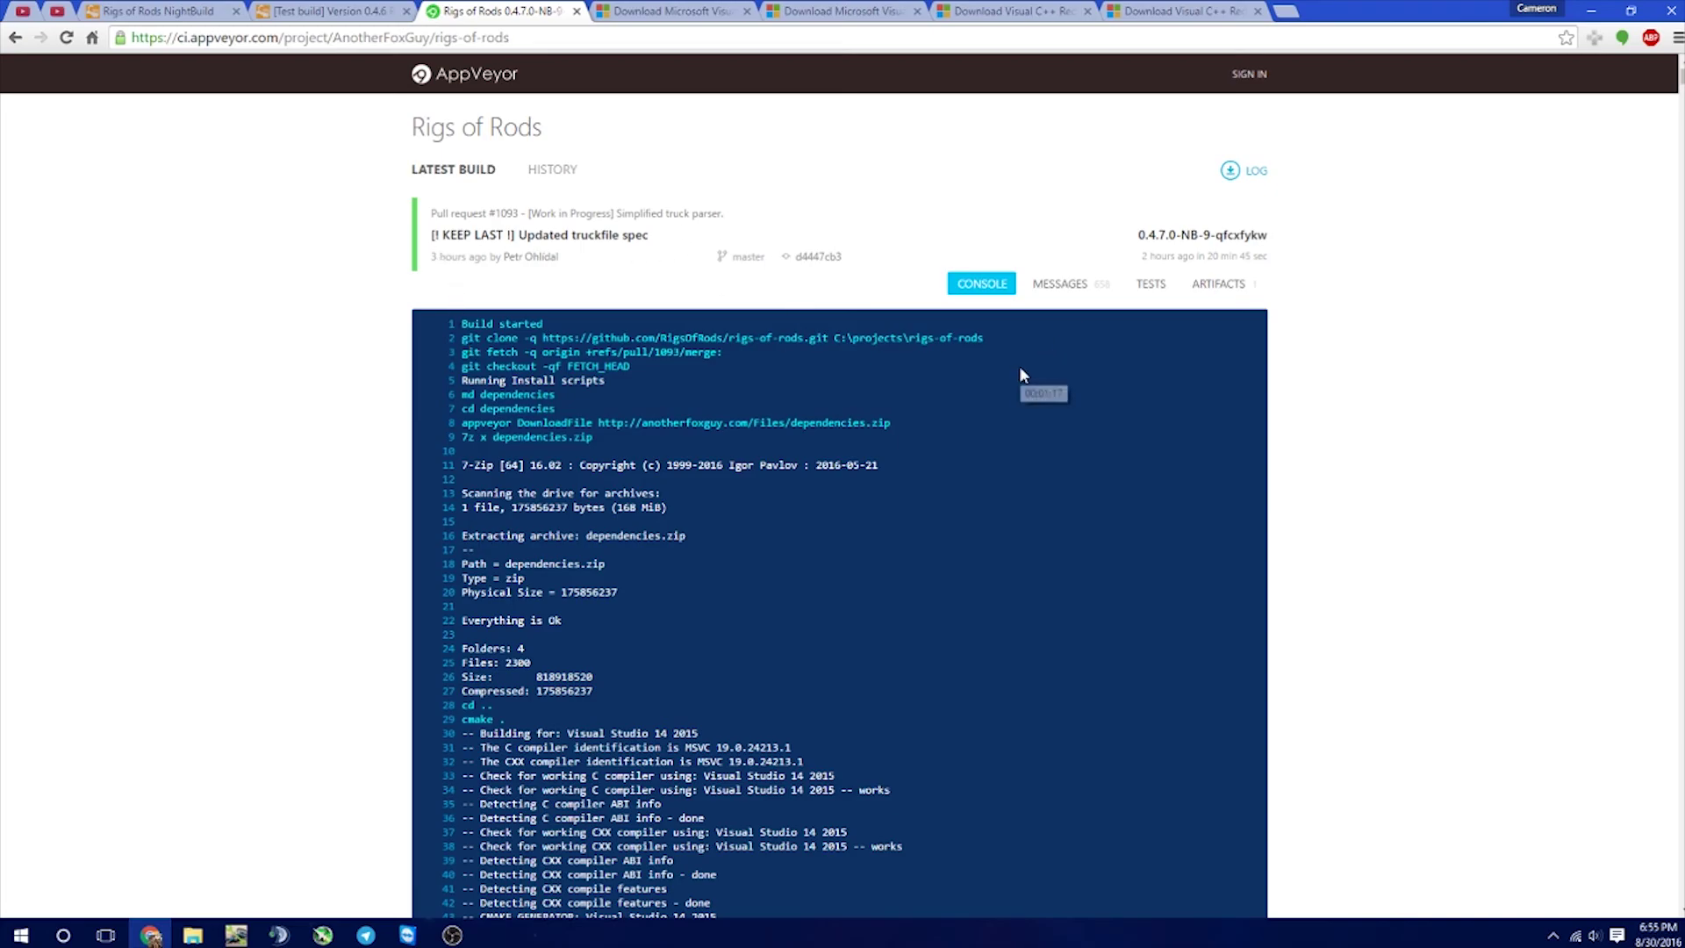
pyautogui.click(1242, 293)
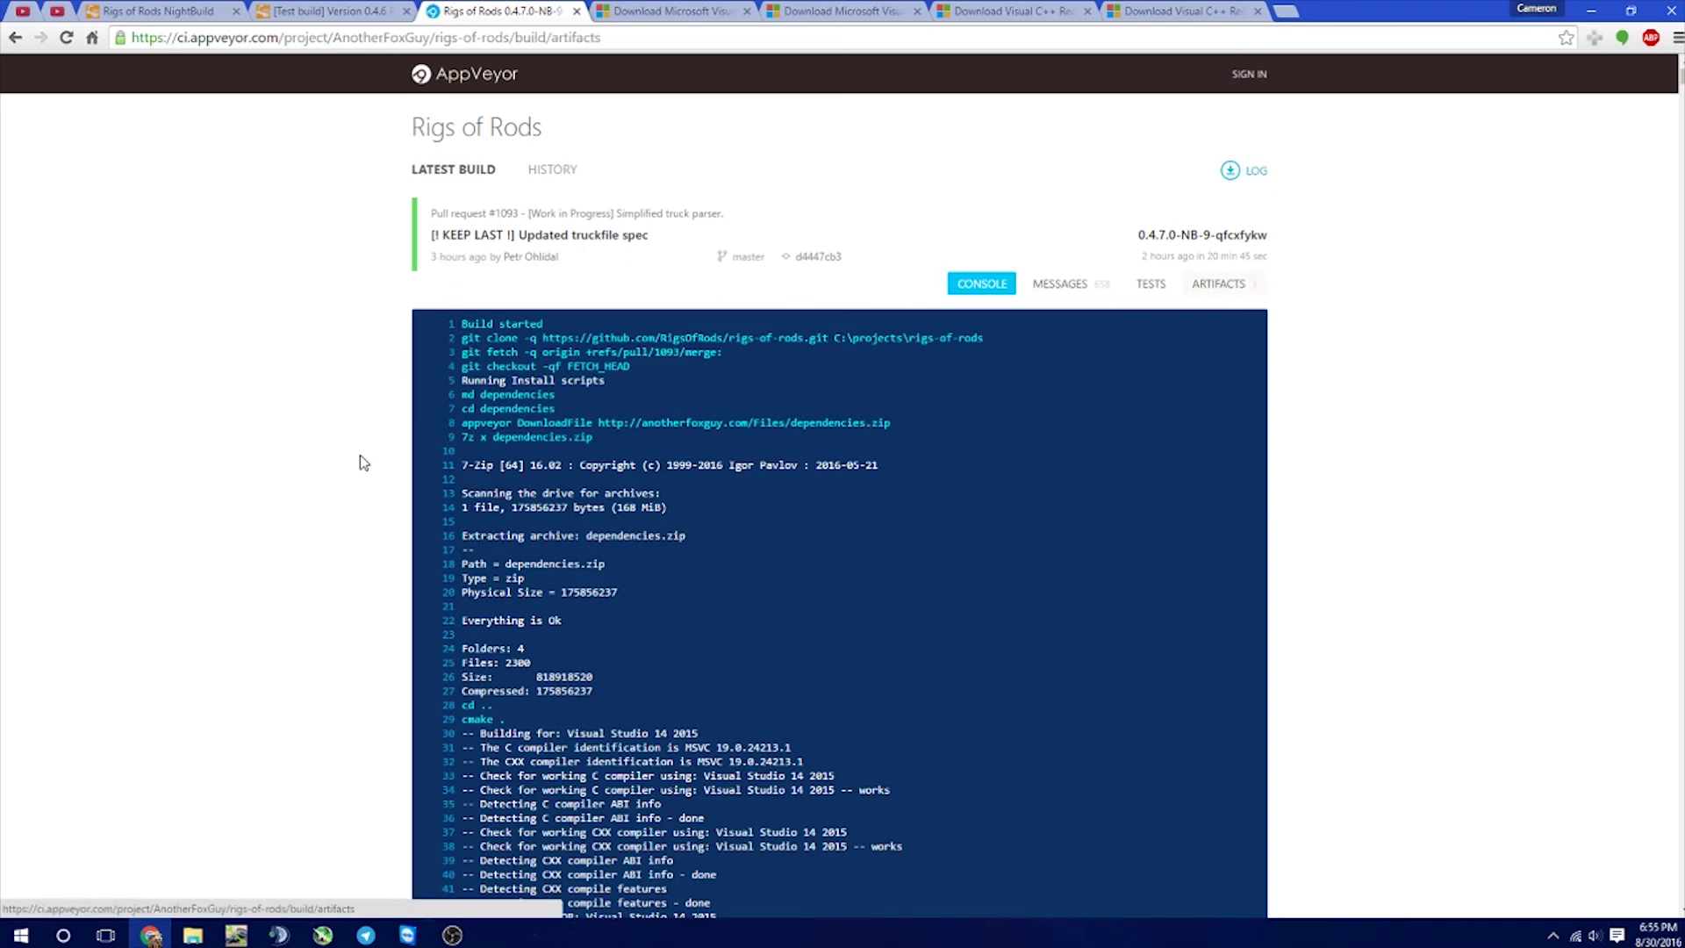